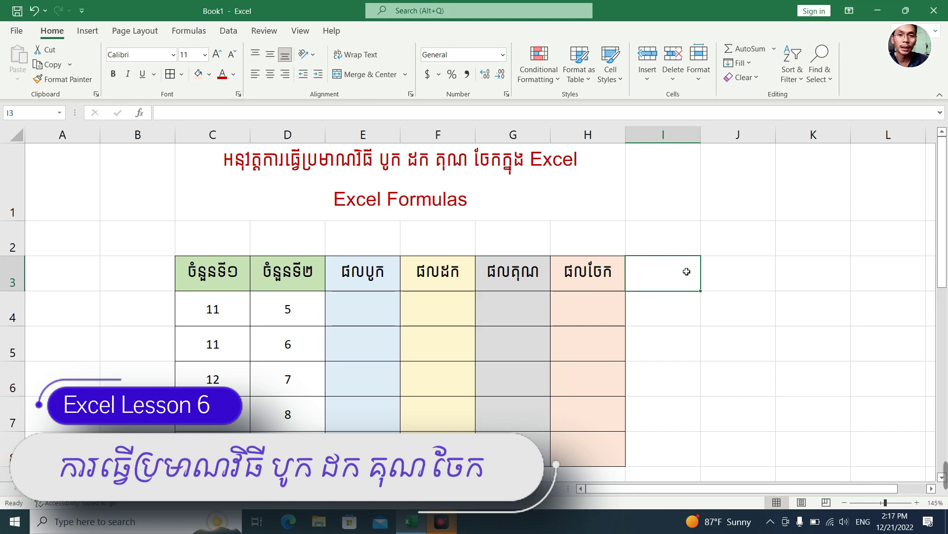
Review row 4: the numbers in C3:D8 and the empty result cells E4 to H4
click(389, 317)
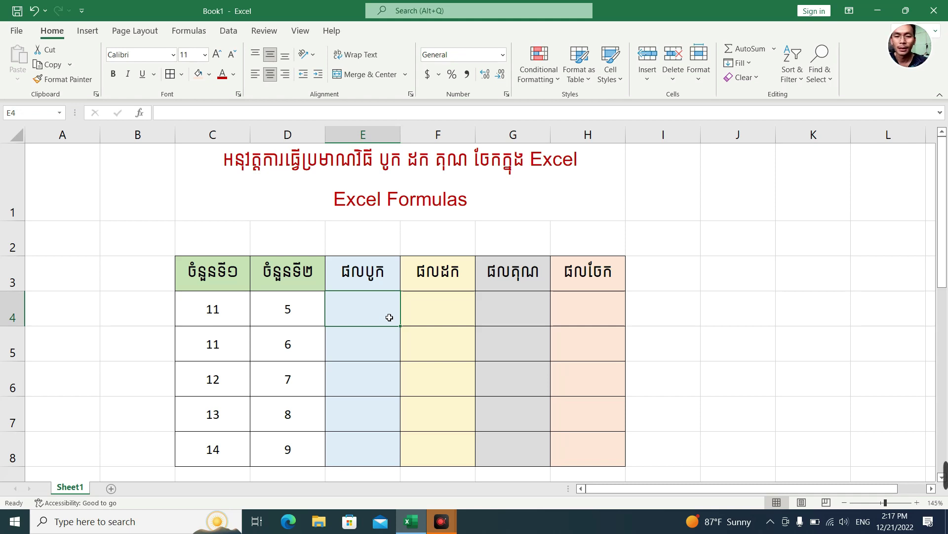
click(426, 322)
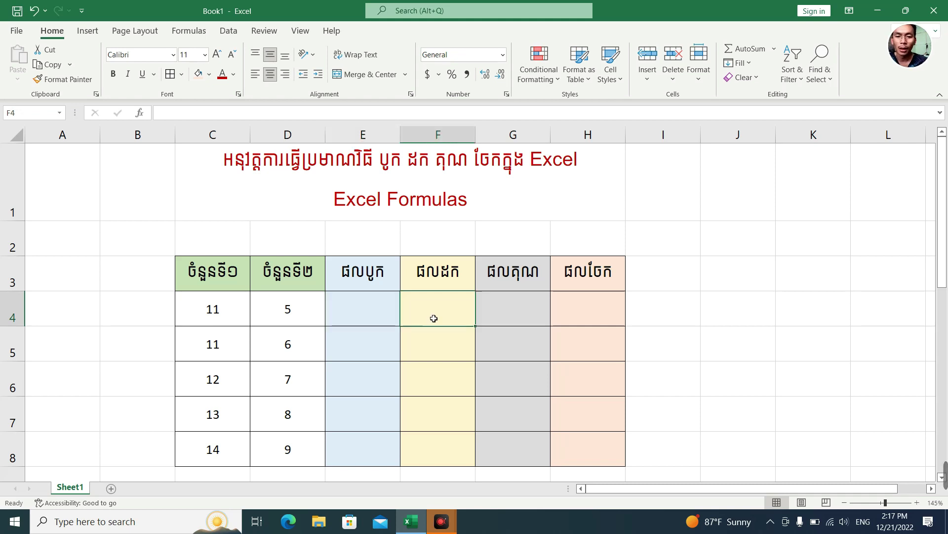
click(478, 307)
click(392, 312)
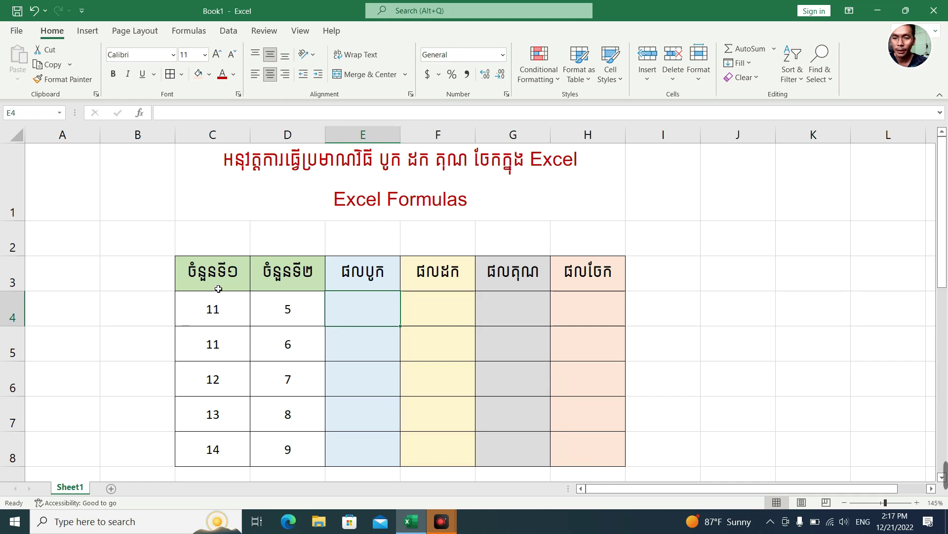
drag(217, 279, 202, 457)
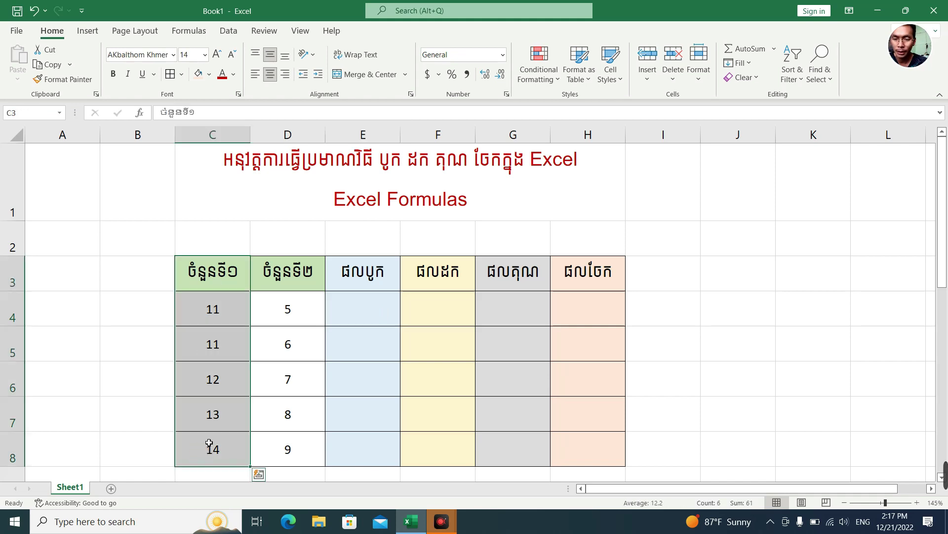
drag(308, 286, 294, 450)
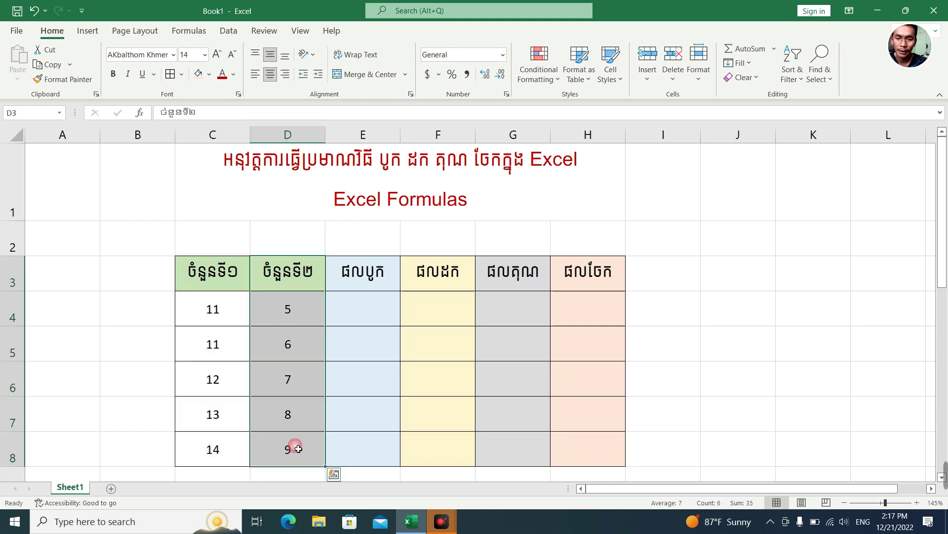
click(356, 310)
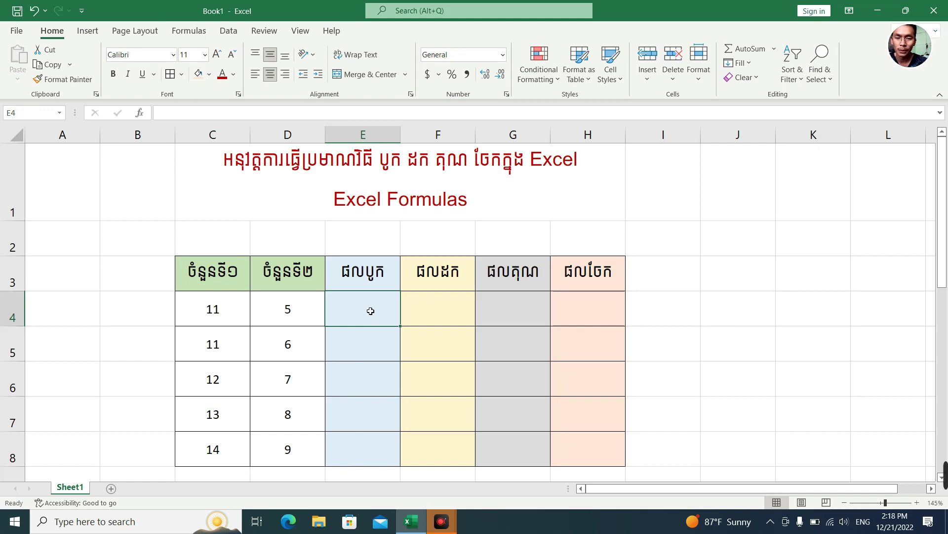
click(433, 310)
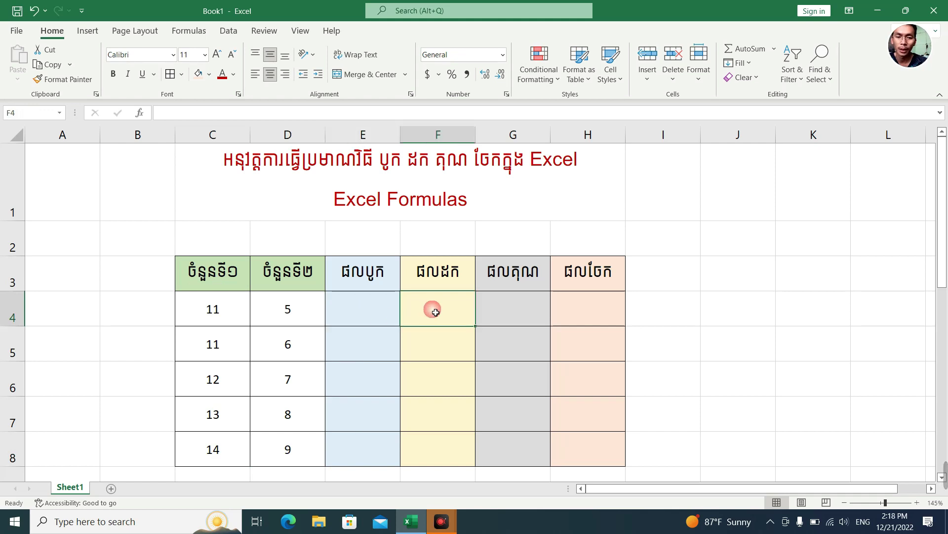
click(513, 310)
click(581, 310)
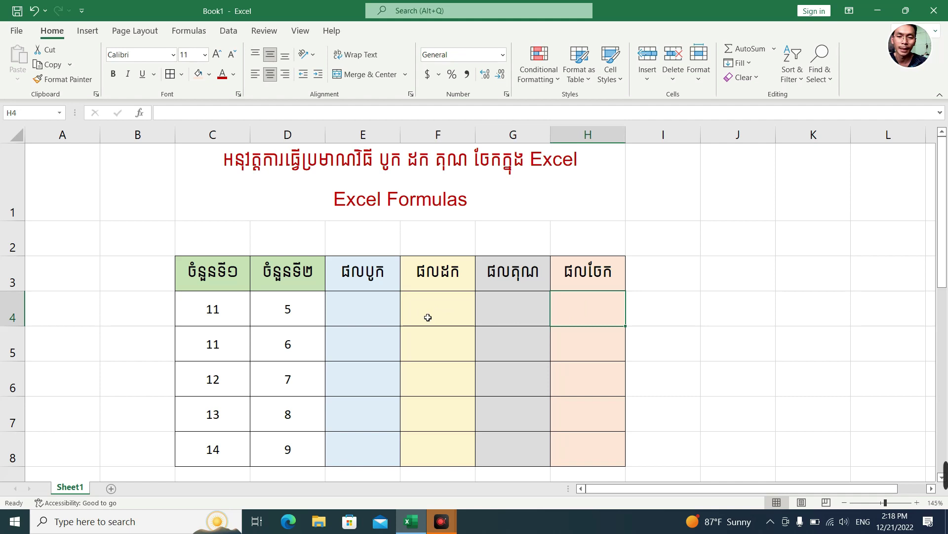
click(384, 314)
key(Left)
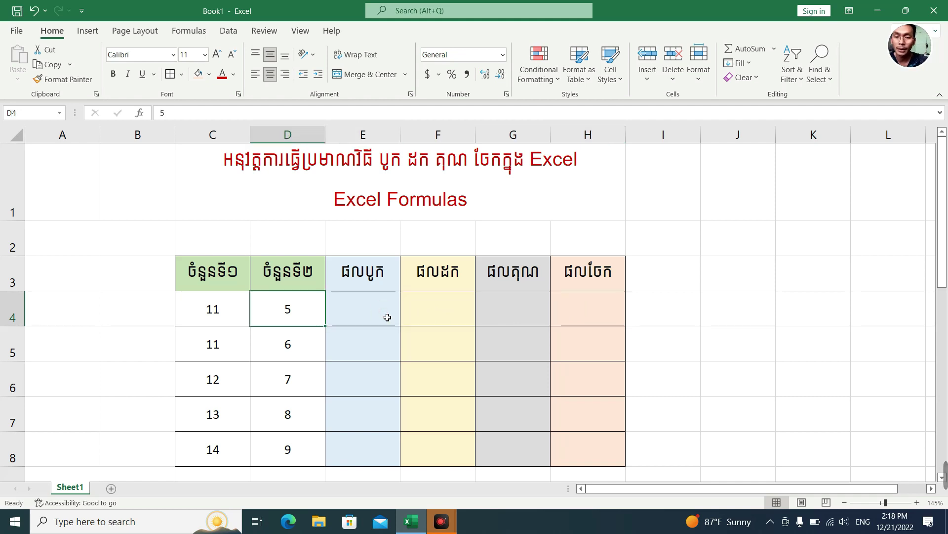
key(Left)
key(Right)
key(Left)
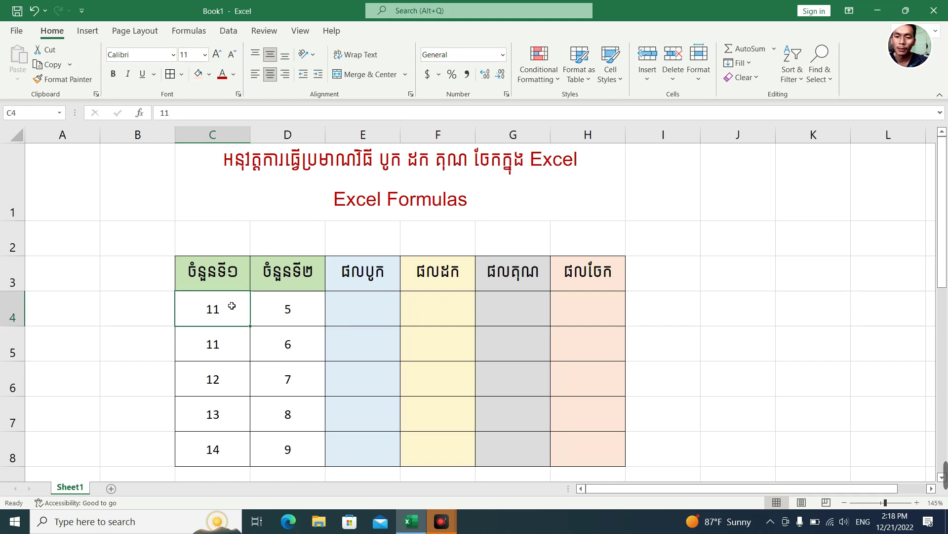
Walk along row 4, relating 11 and 5 to the sum, difference, product and quotient cells
click(307, 304)
click(368, 316)
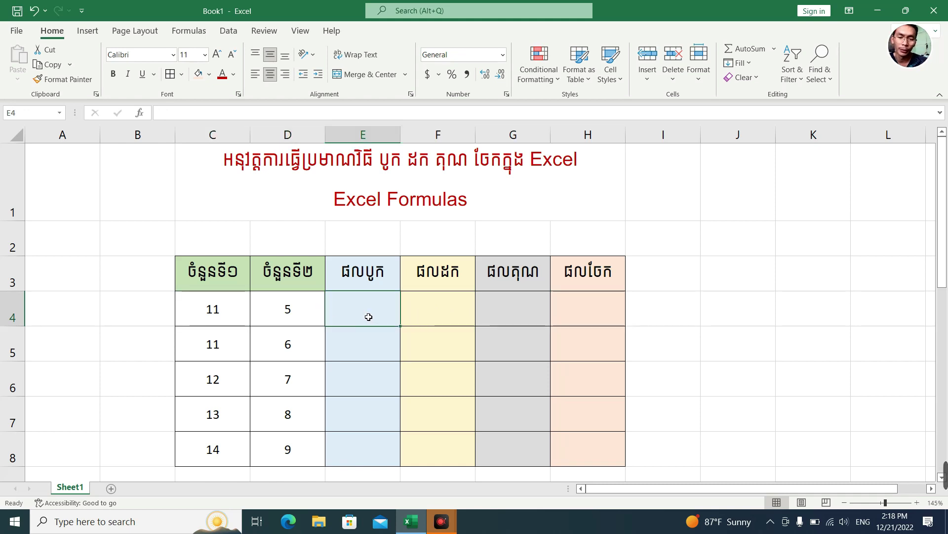
click(433, 309)
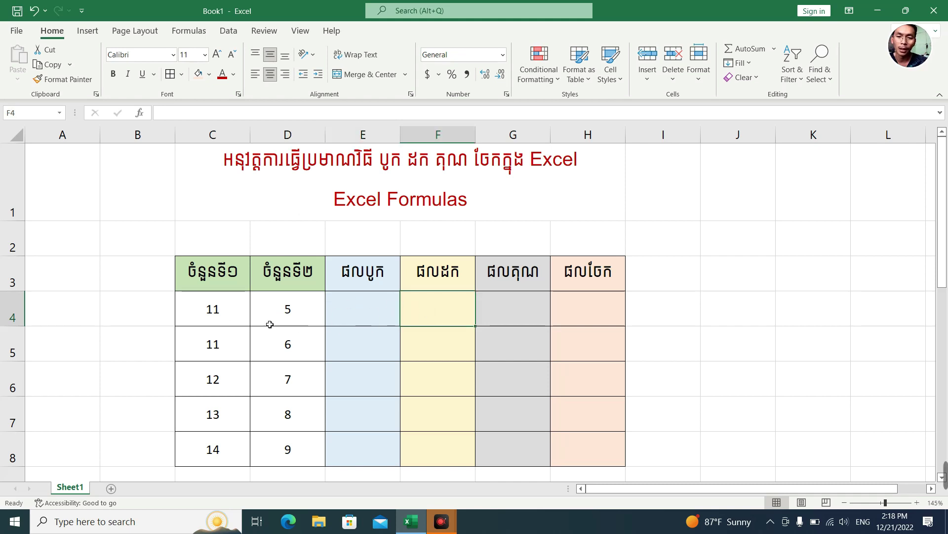
click(235, 314)
click(304, 316)
click(446, 314)
click(479, 312)
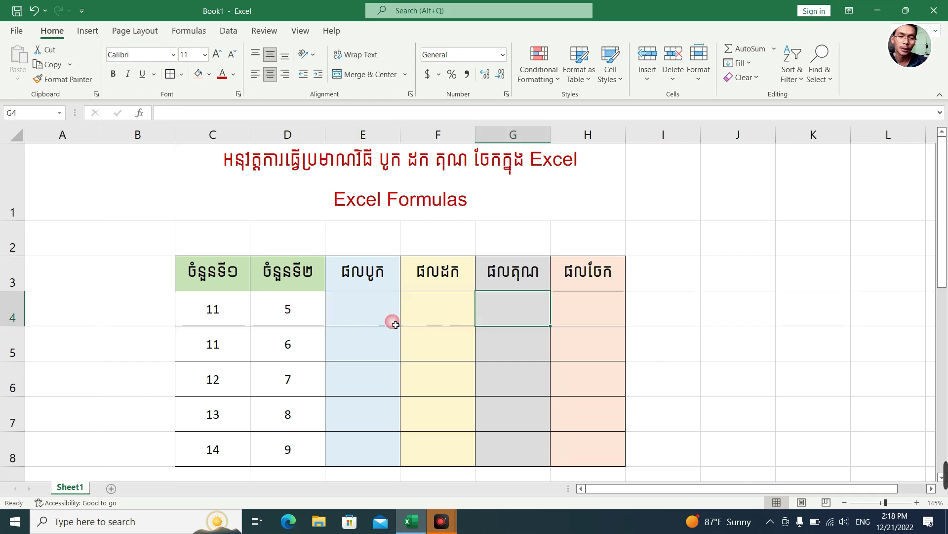
click(227, 309)
click(276, 317)
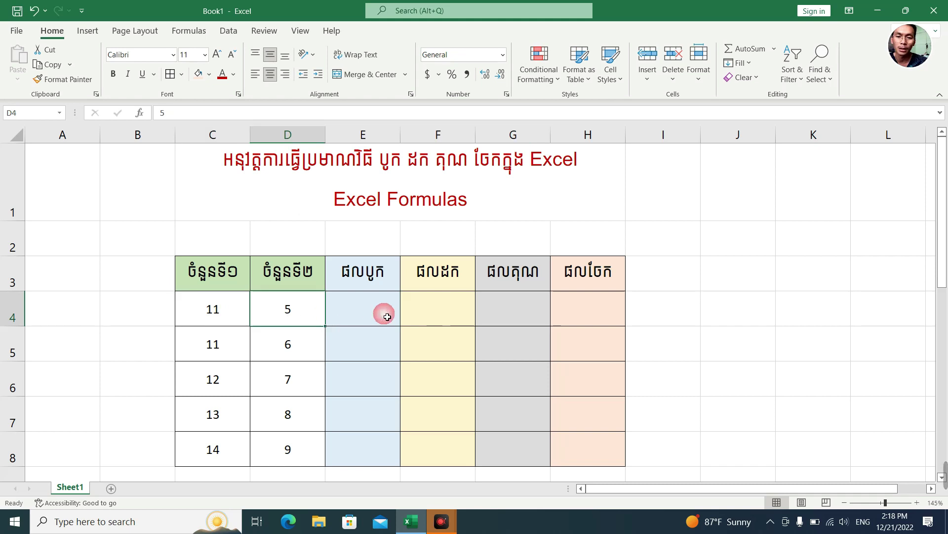
click(526, 314)
click(559, 313)
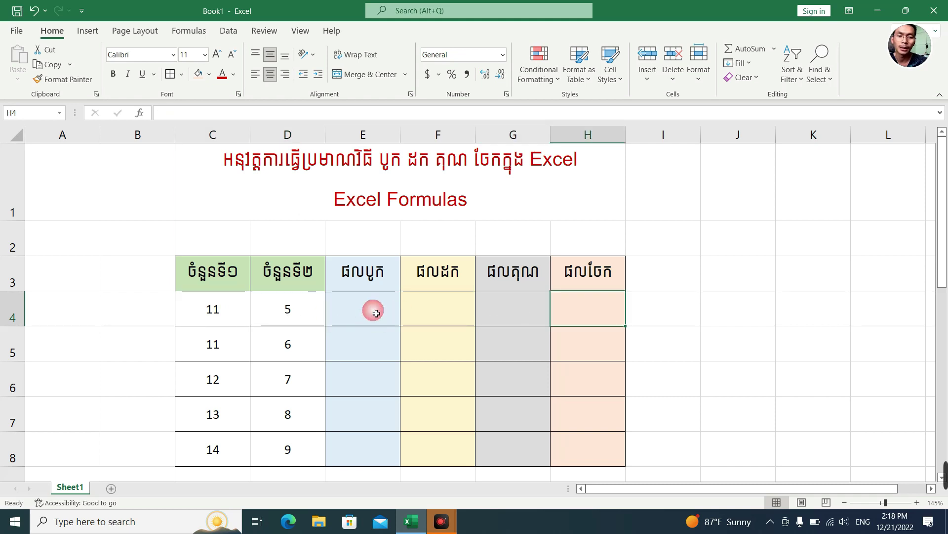
click(236, 319)
click(285, 314)
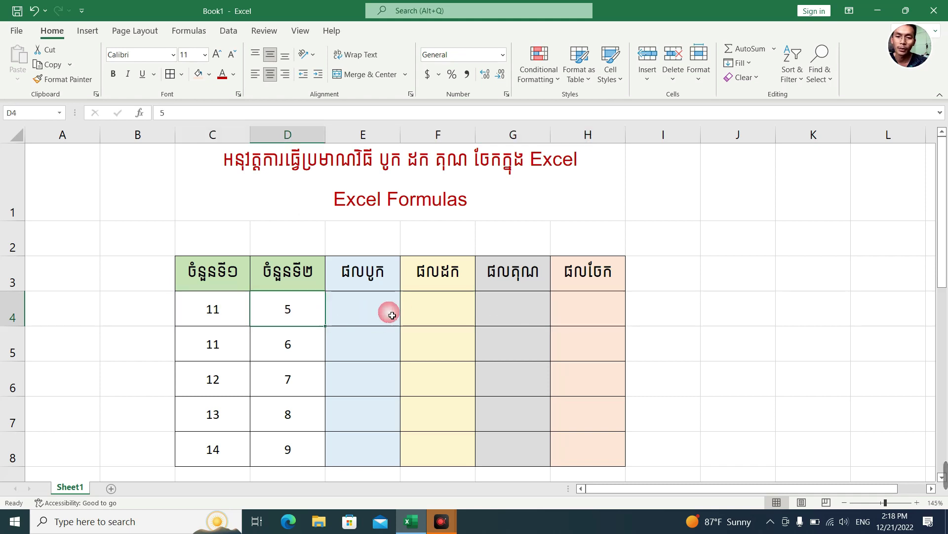
click(572, 312)
click(397, 312)
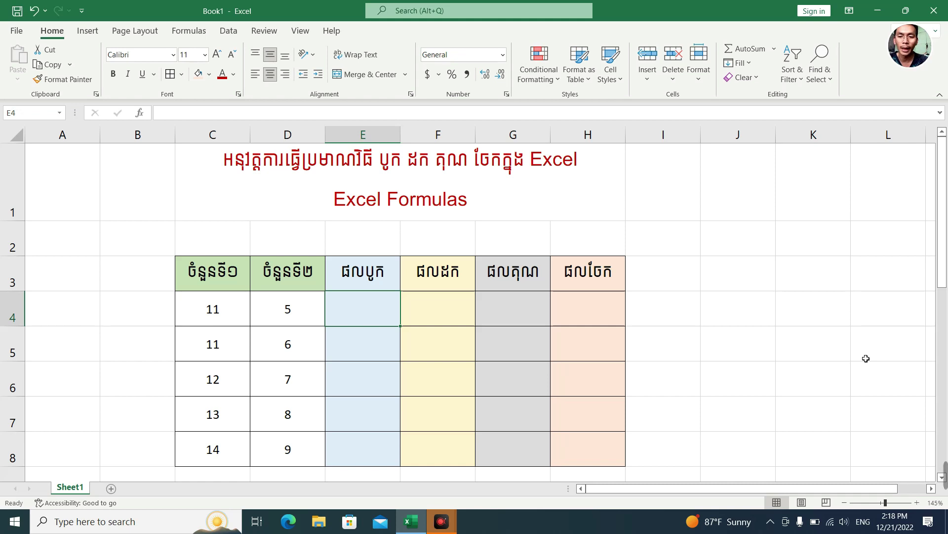
Point to 11 in C4 and 5 in D4, then enter =11+5 in E4
click(240, 312)
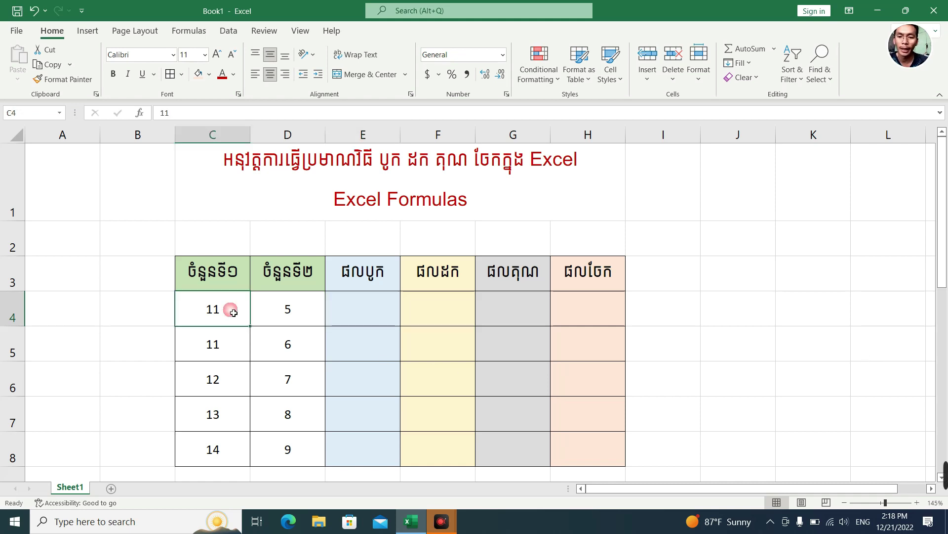
click(304, 315)
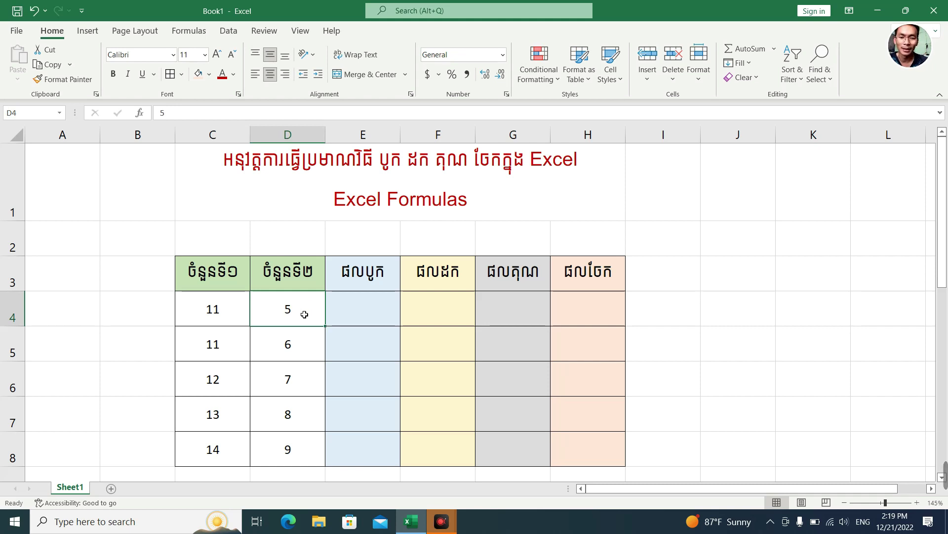
click(368, 309)
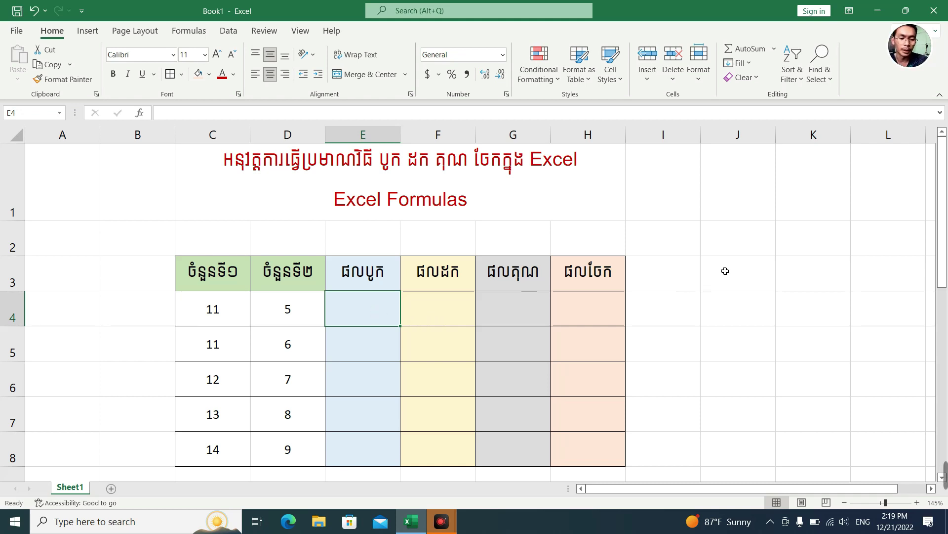
click(213, 321)
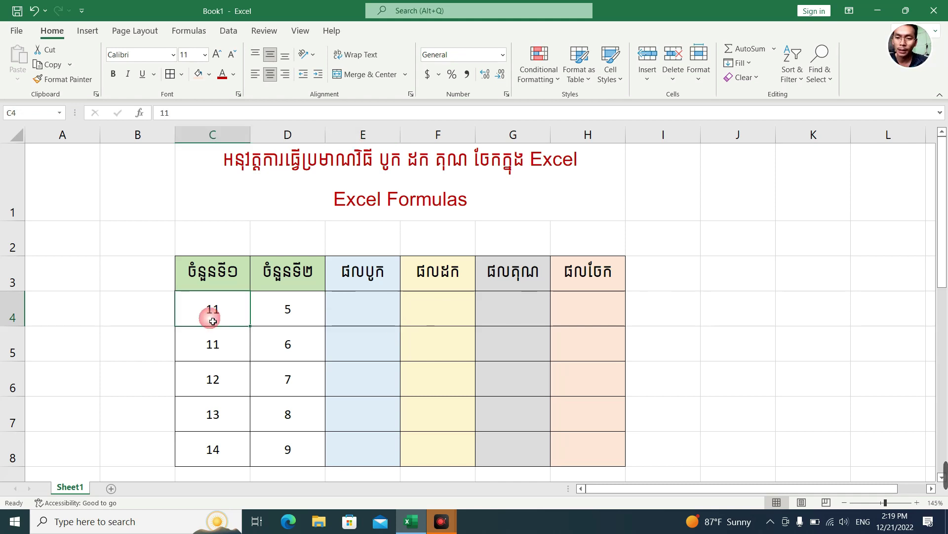
click(300, 316)
click(385, 313)
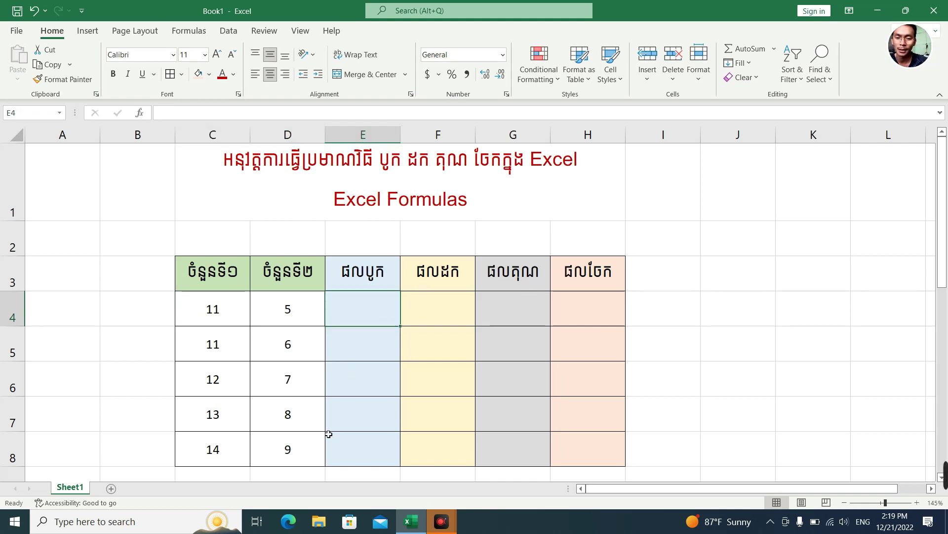
text(=)
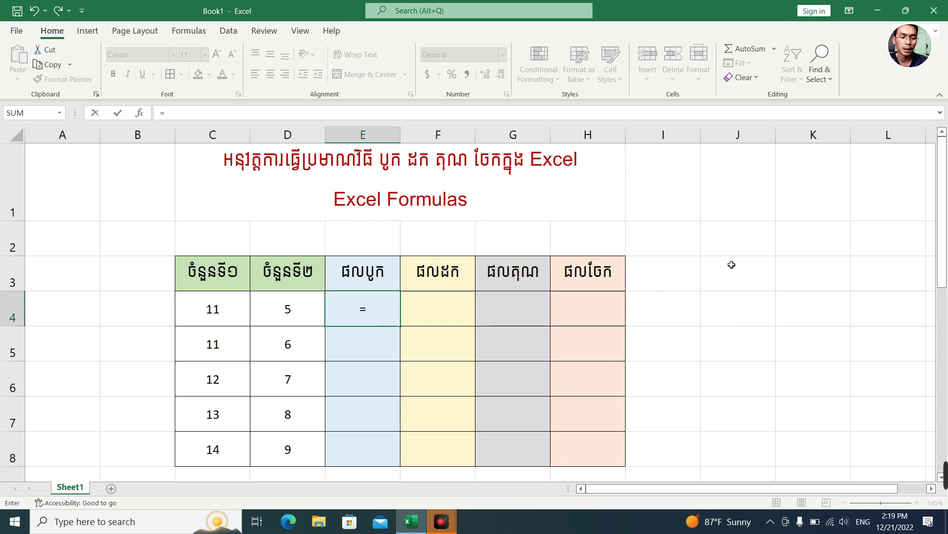
text(11)
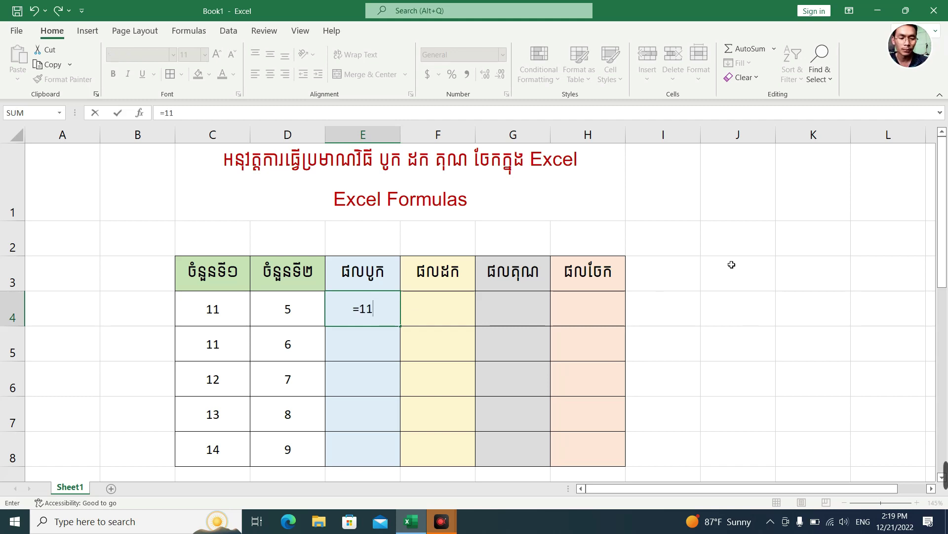
text(+)
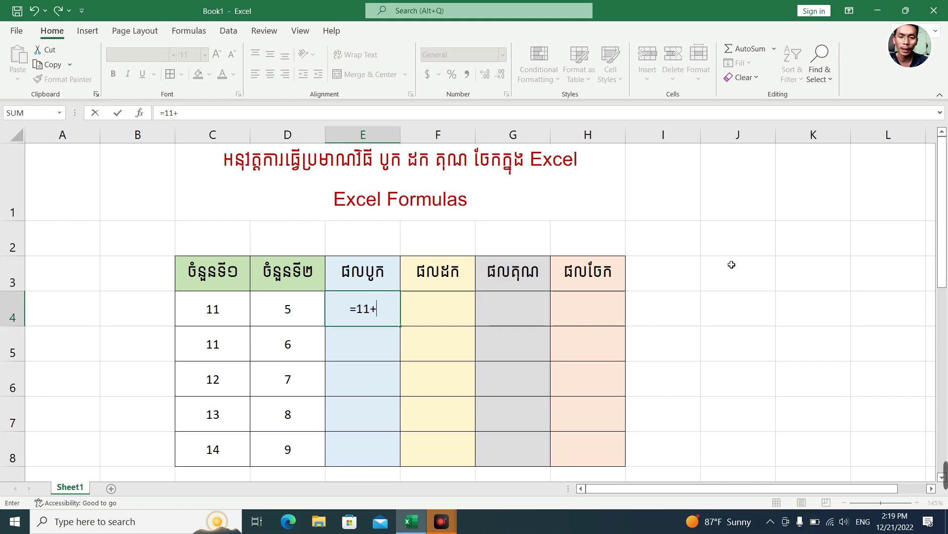
text(5)
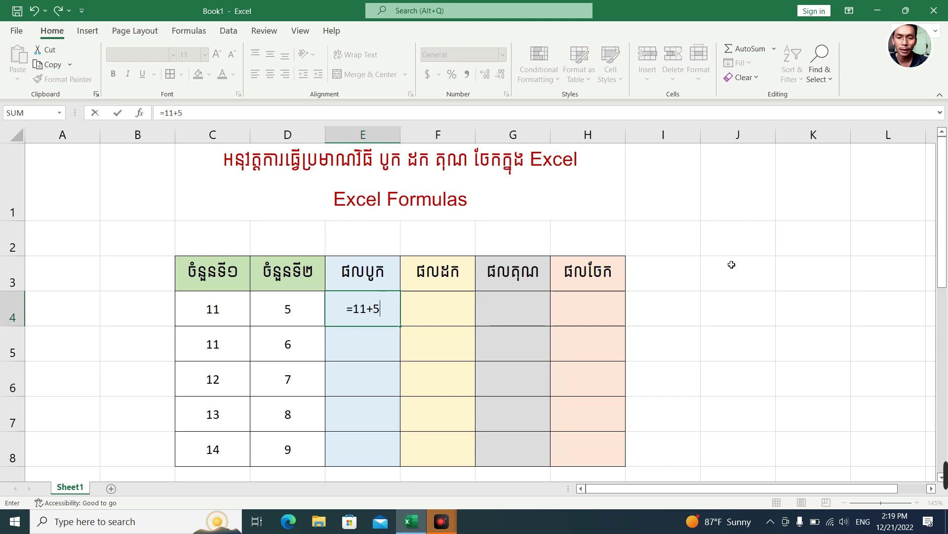
key(Return)
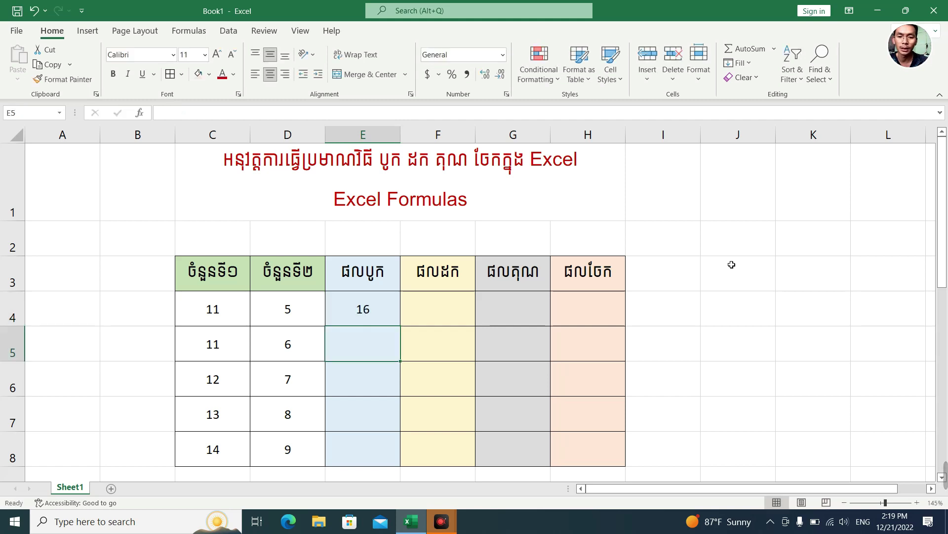
Recheck E4's sum against the numbers 11 and 5 it adds
click(394, 311)
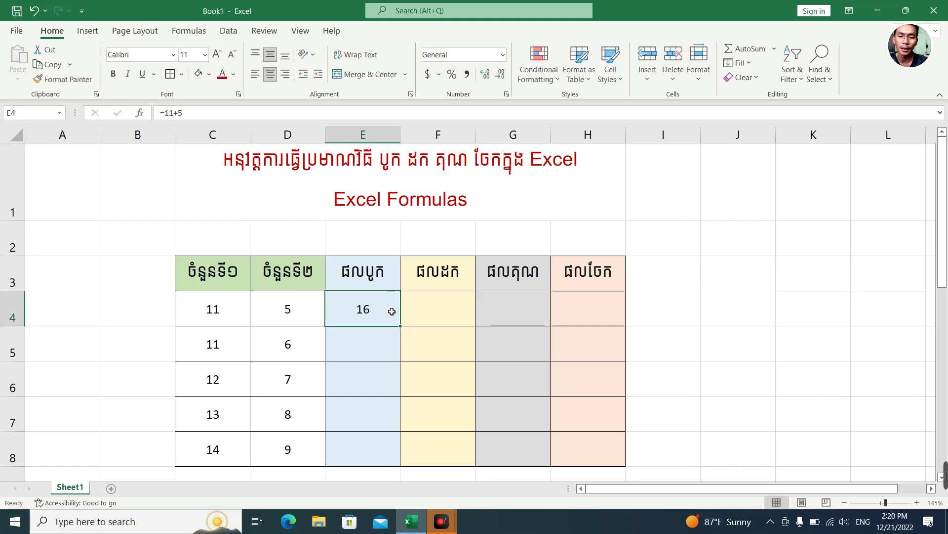
click(216, 312)
click(273, 308)
click(372, 308)
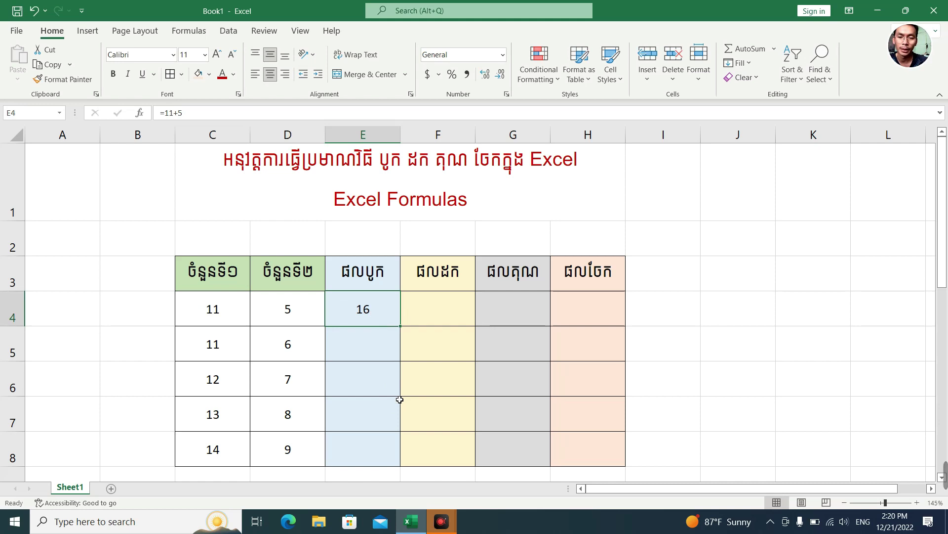
Enter =11-5 in F4 to get 6, then start =11* in G4
click(430, 318)
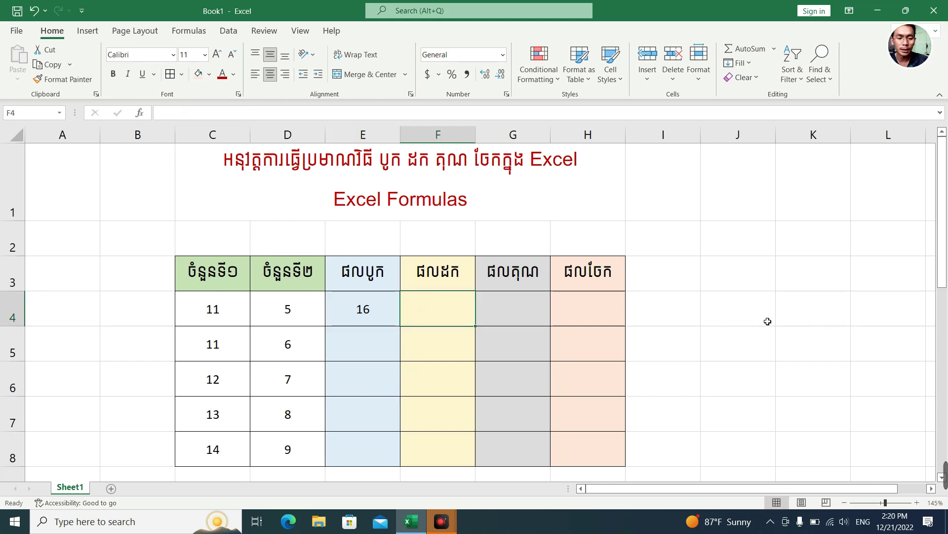
text(=)
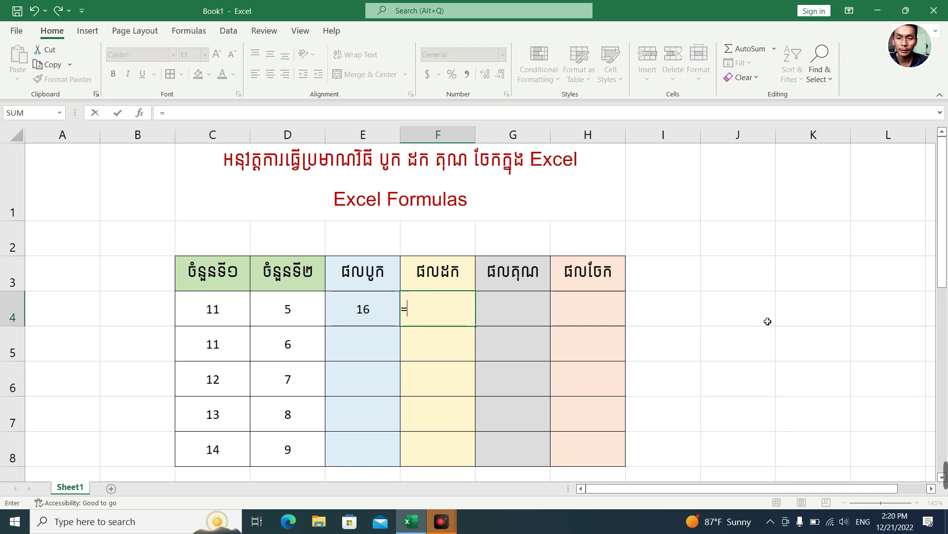
text(11)
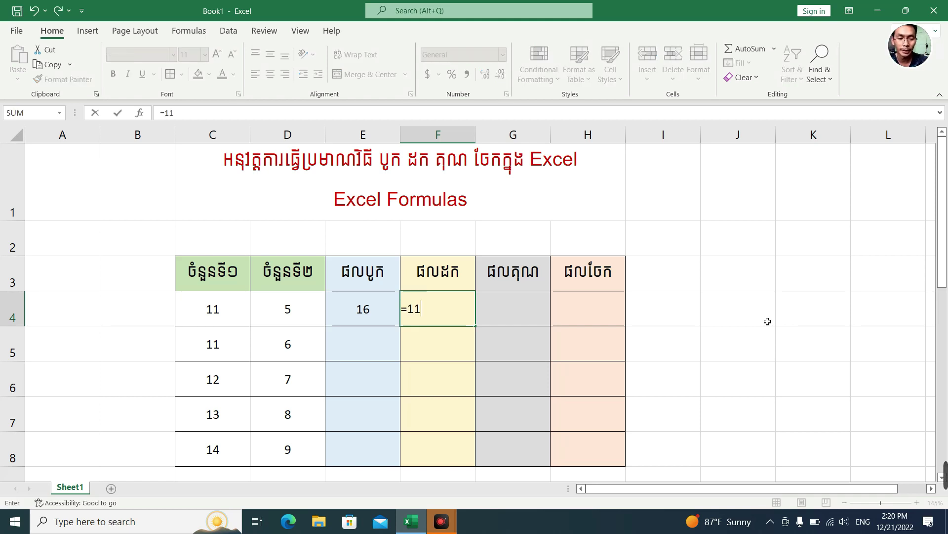
text(-)
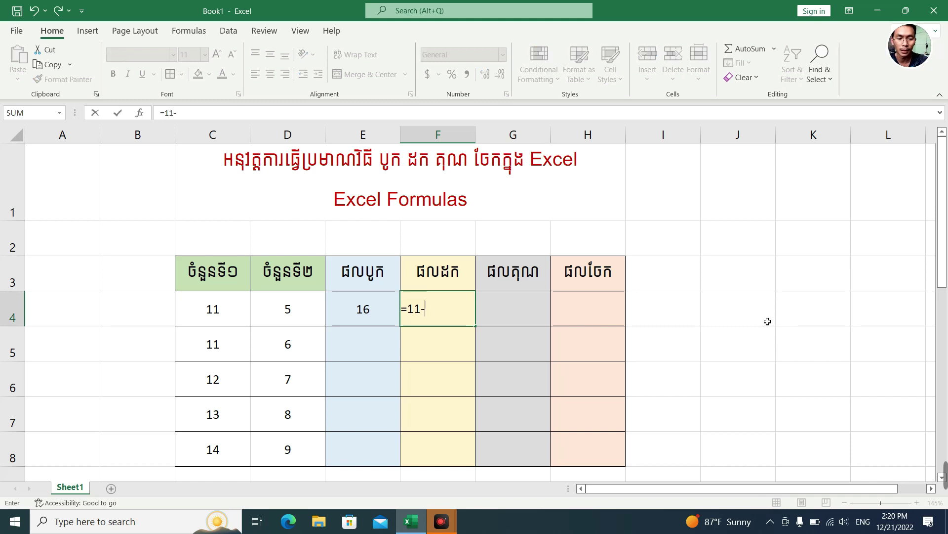
text(5)
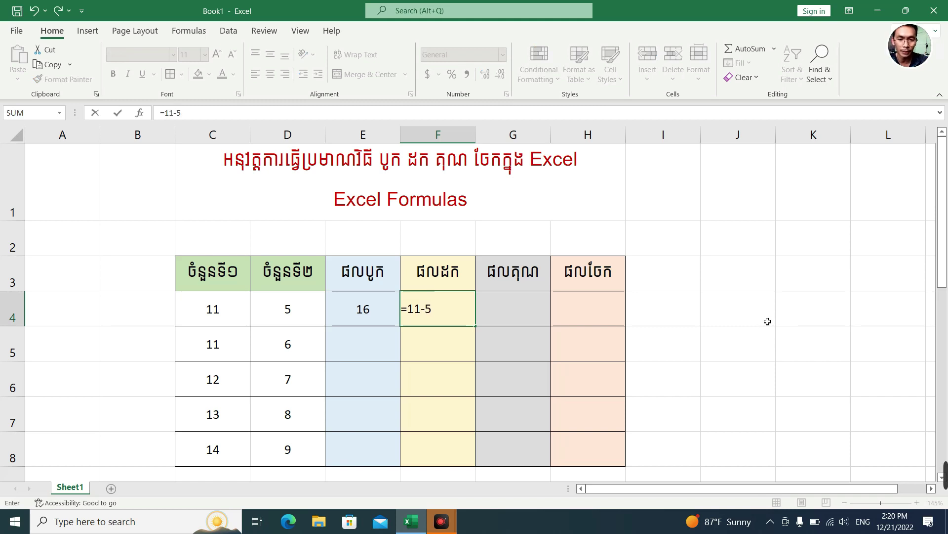
key(Return)
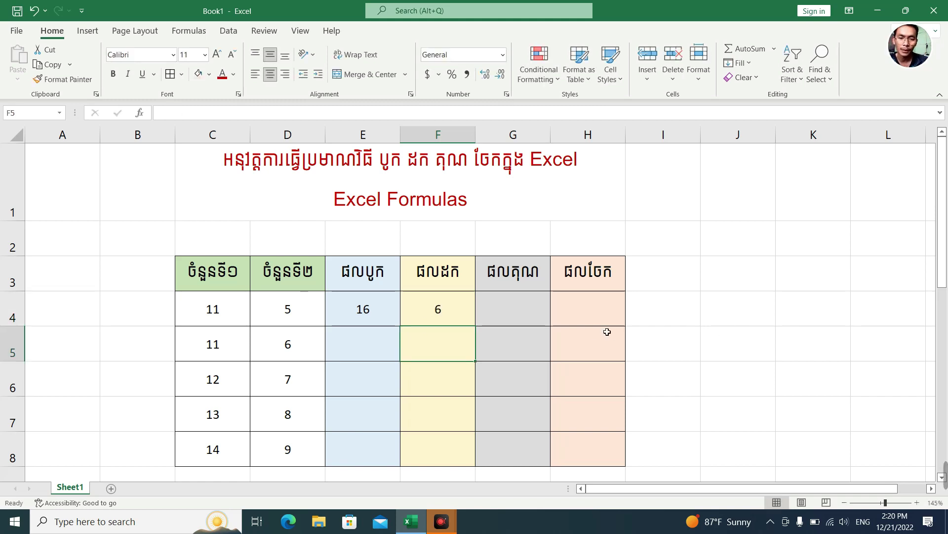
click(506, 321)
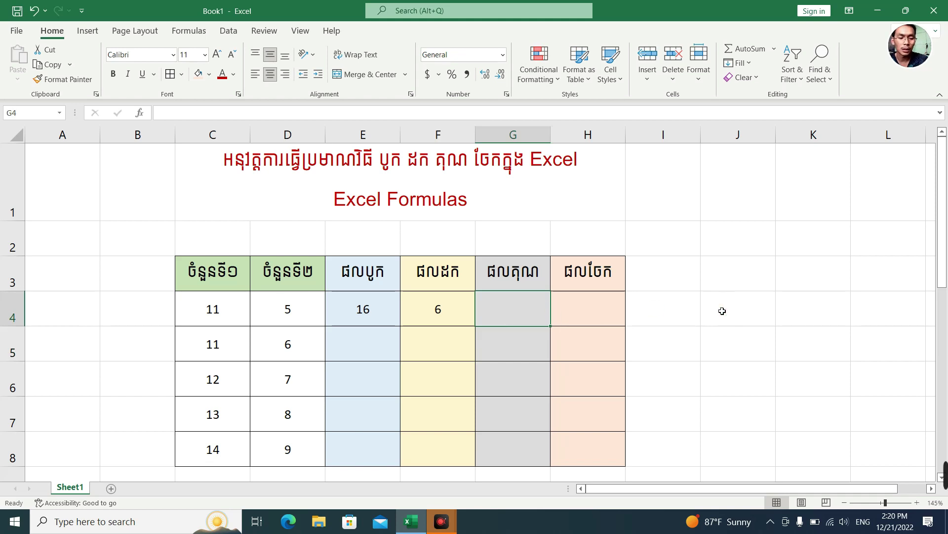
text(=)
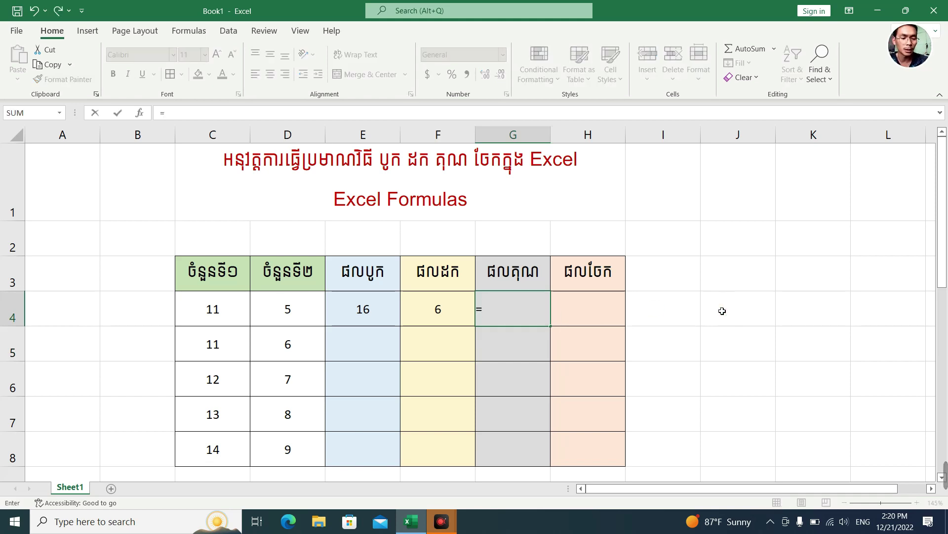
text(11)
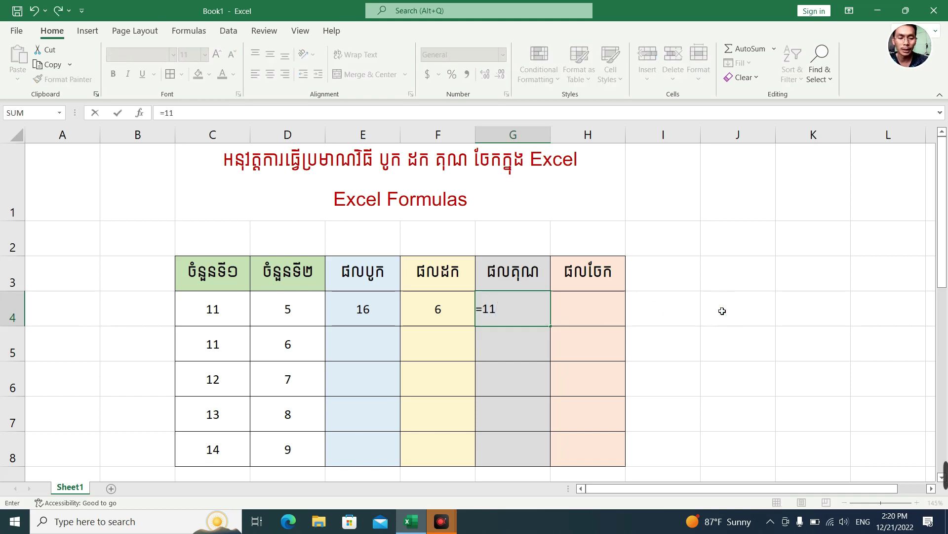
text(*)
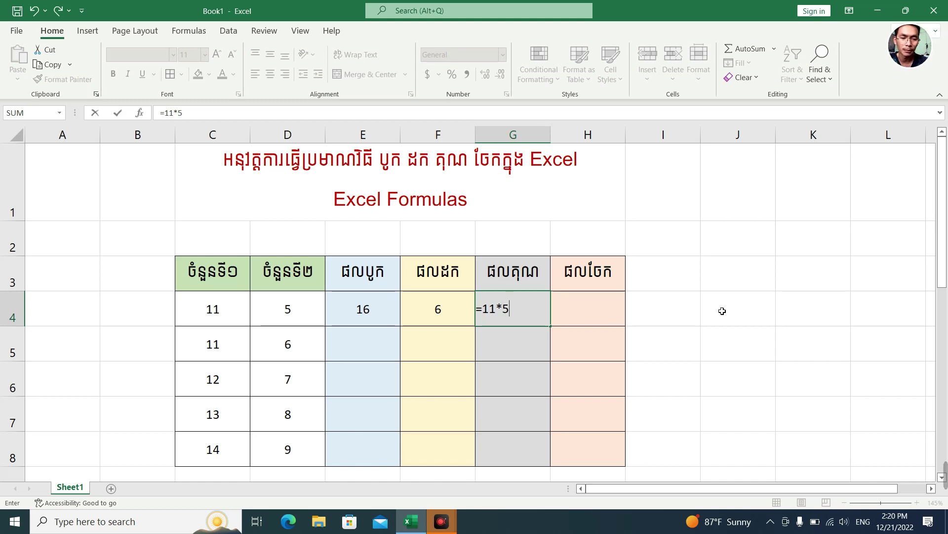
Complete the product formula =11*5 in G4, giving 55
key(Return)
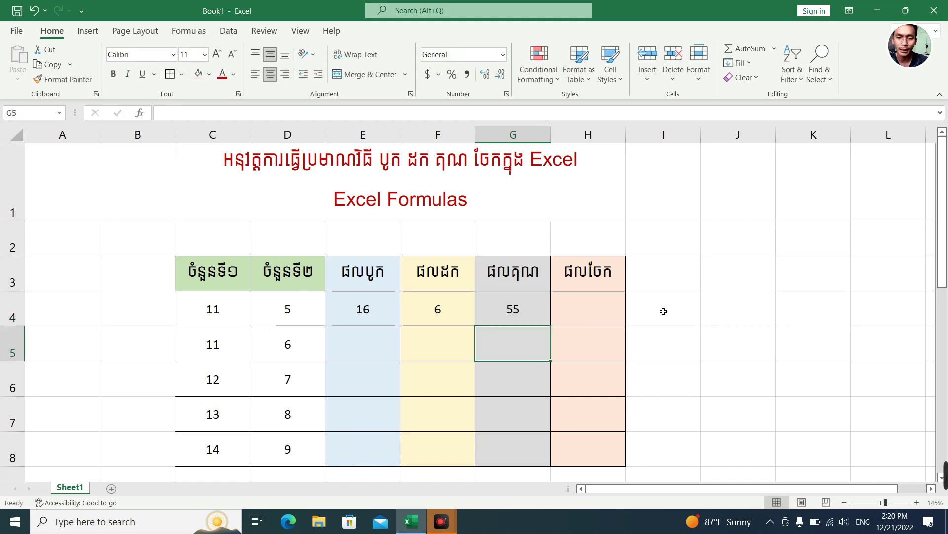
Check G4, then enter =11/5 in H4 so it shows 2.2
click(515, 303)
click(595, 304)
text(=11/)
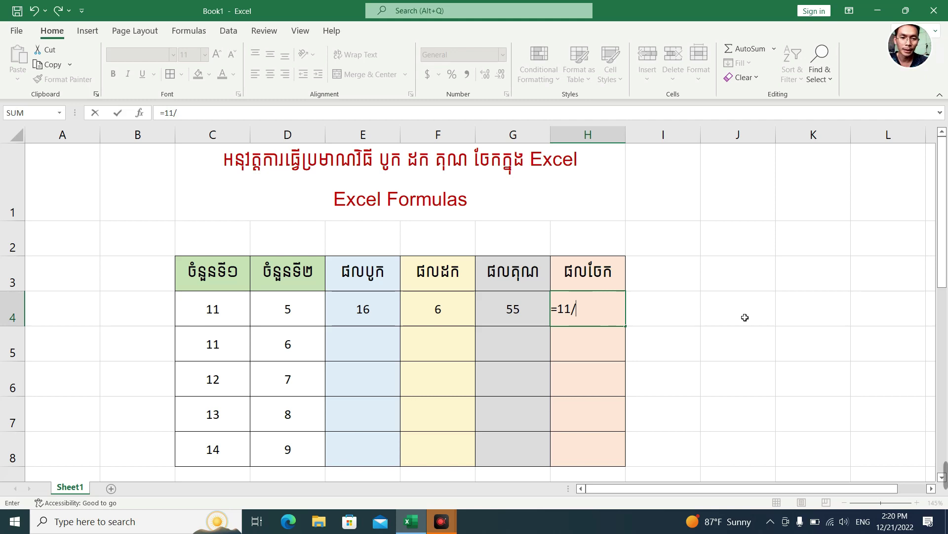
text(5)
key(Return)
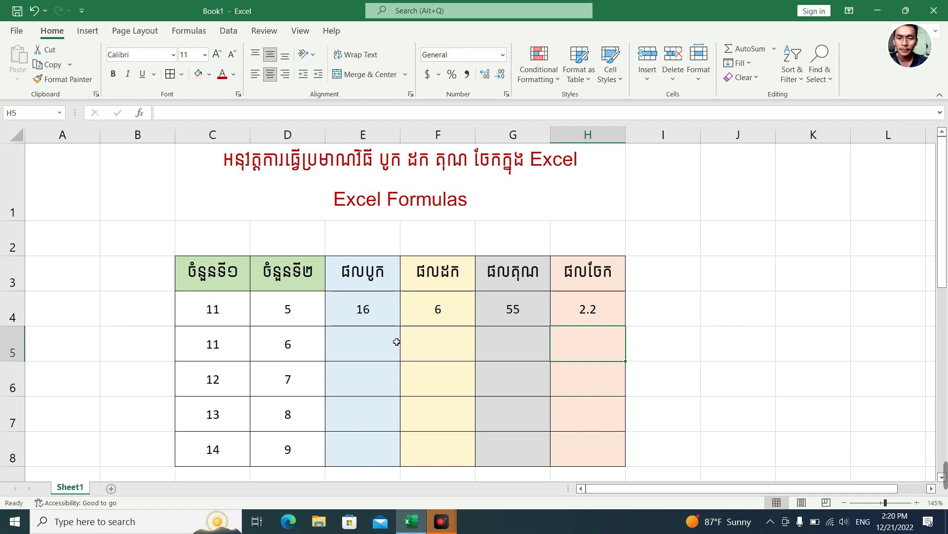
click(363, 315)
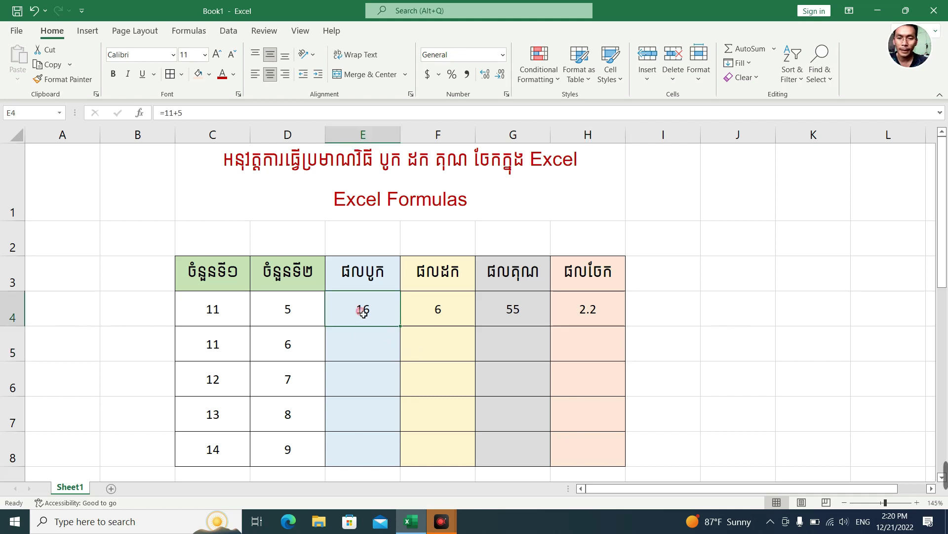
click(422, 318)
click(491, 313)
click(375, 313)
double_click(377, 316)
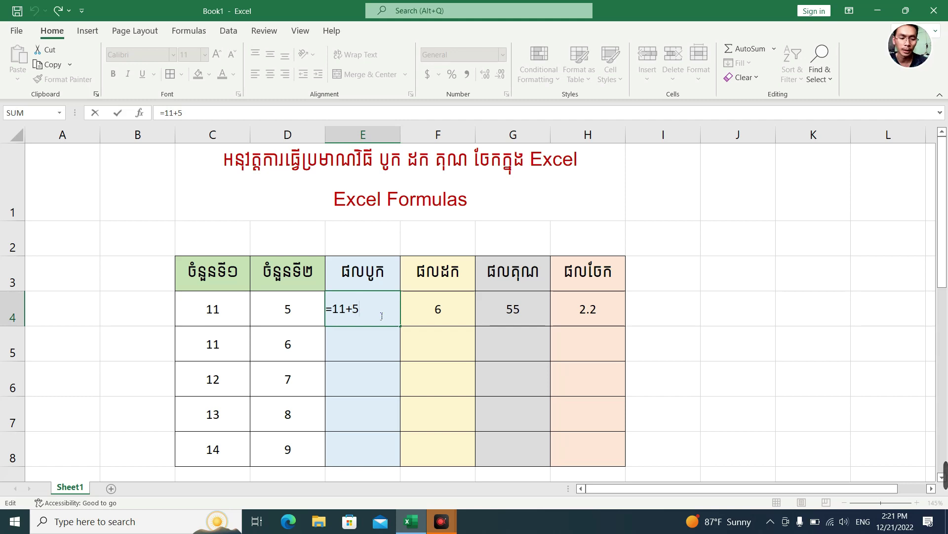
key(Return)
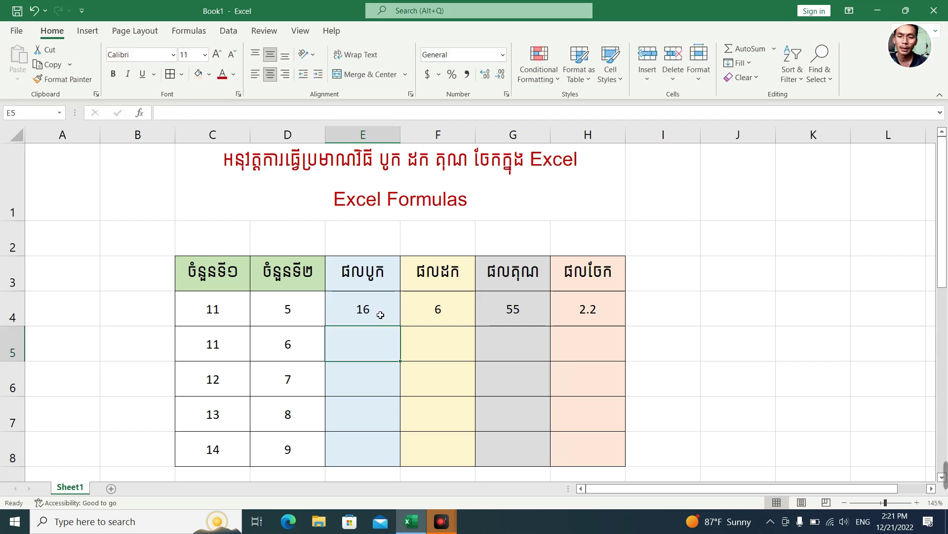
click(377, 313)
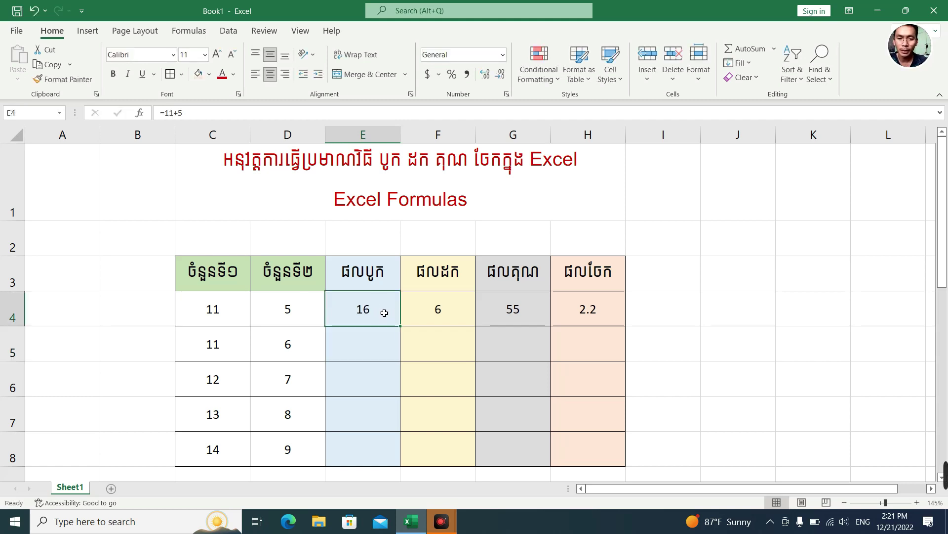
double_click(381, 311)
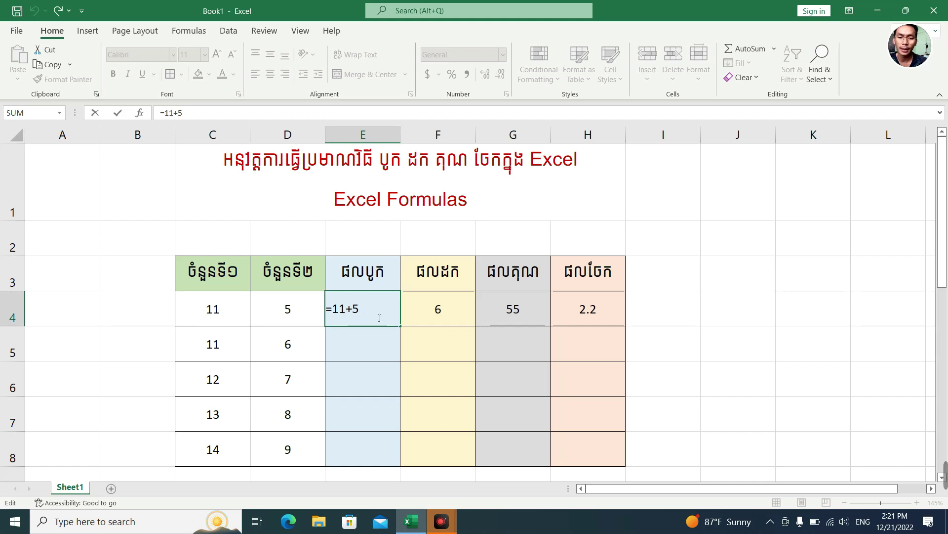
key(Return)
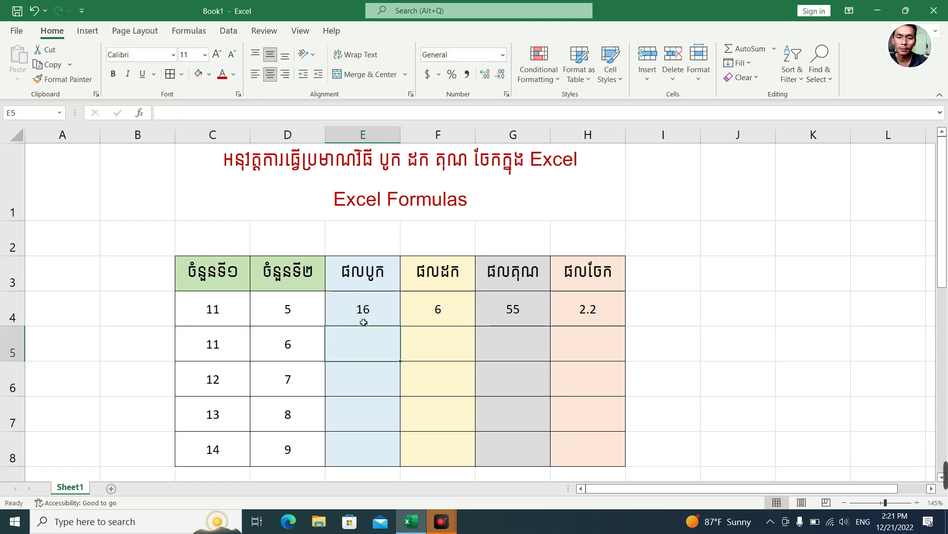
click(220, 302)
click(288, 307)
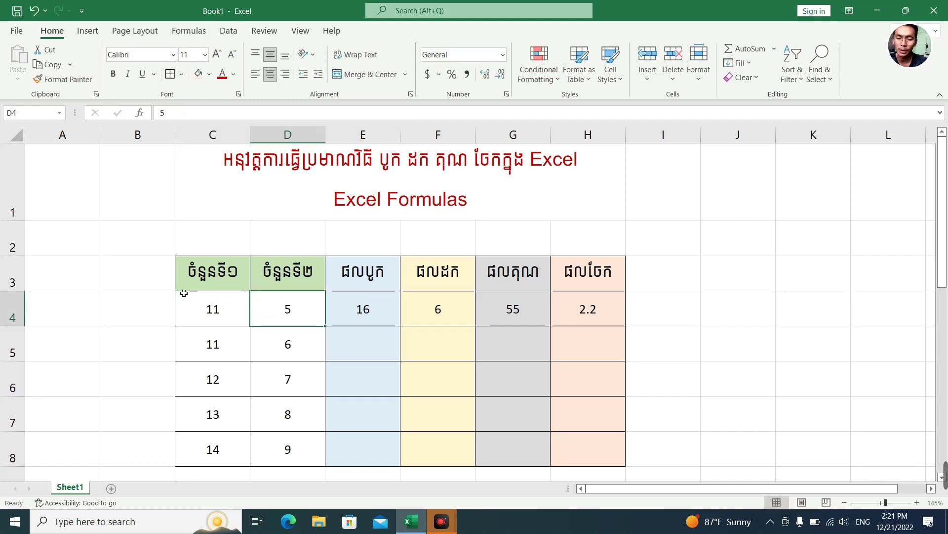
click(242, 305)
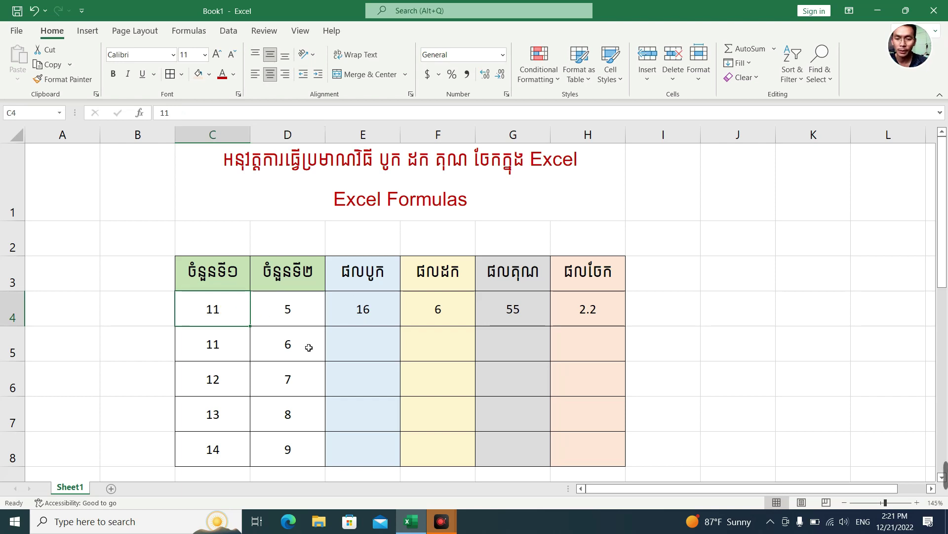
text(10)
key(Return)
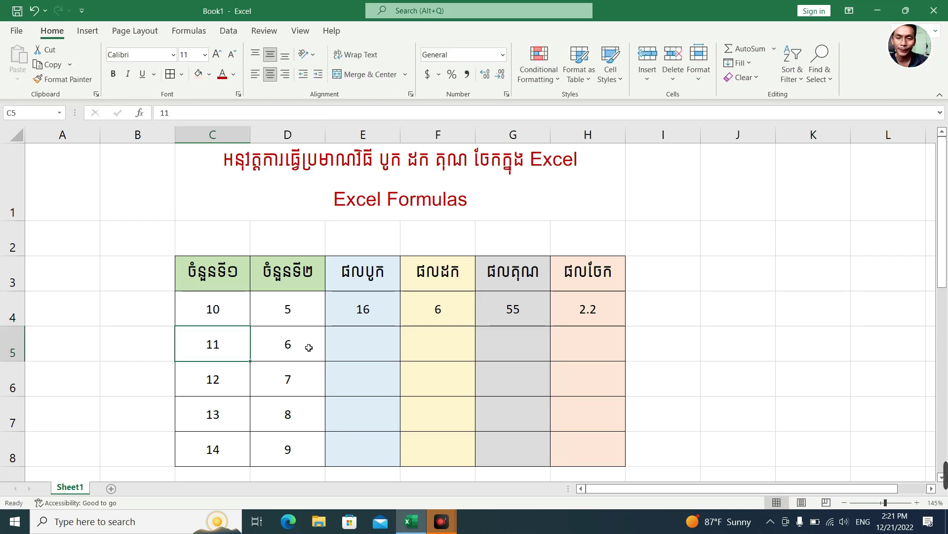
click(221, 317)
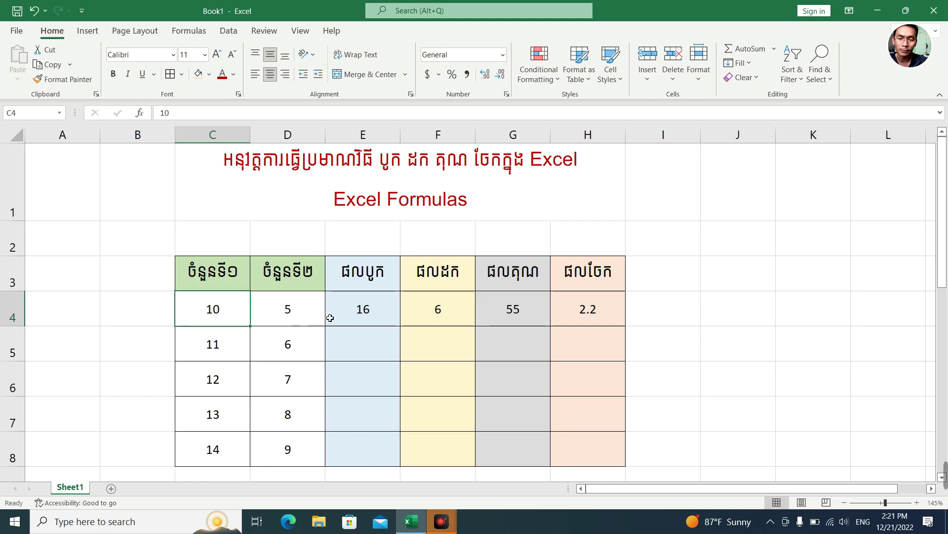
click(373, 310)
click(440, 309)
click(519, 315)
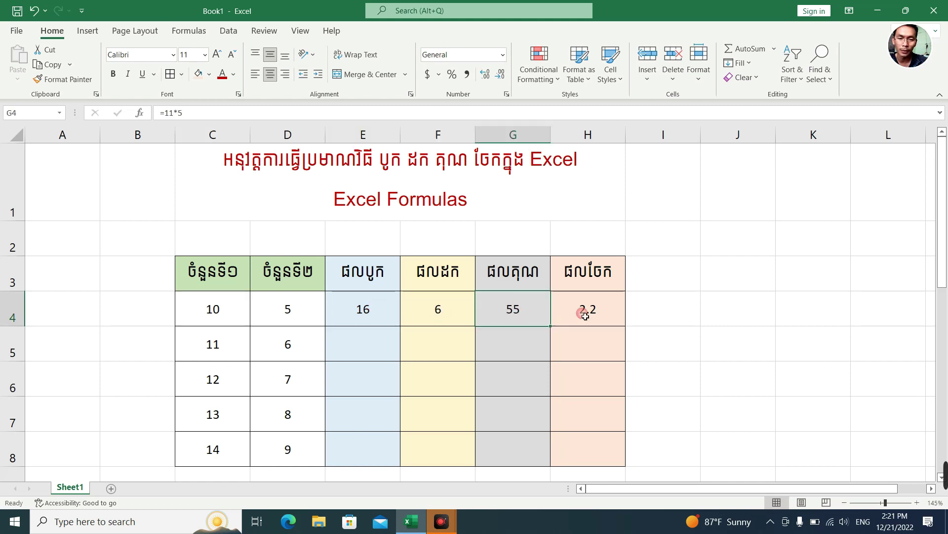
click(589, 313)
drag(387, 316, 604, 317)
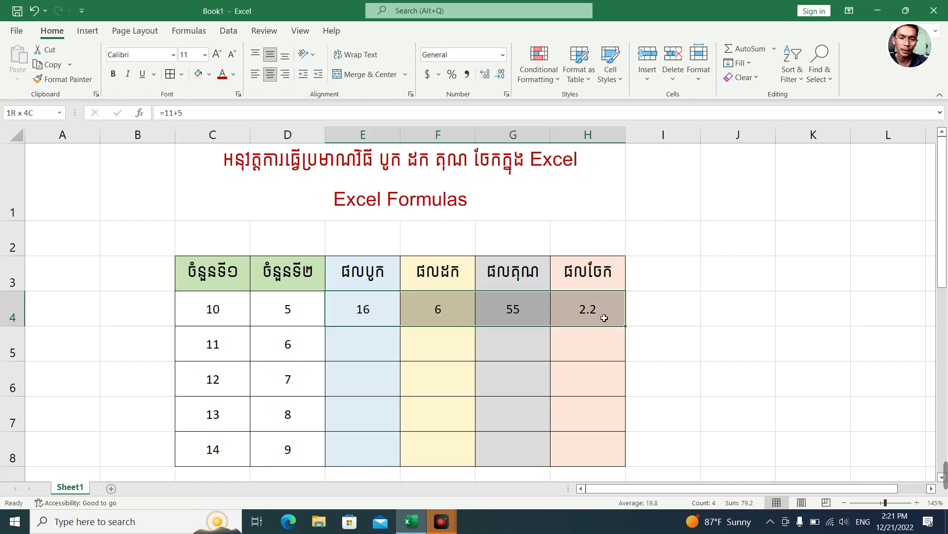
click(393, 309)
double_click(368, 313)
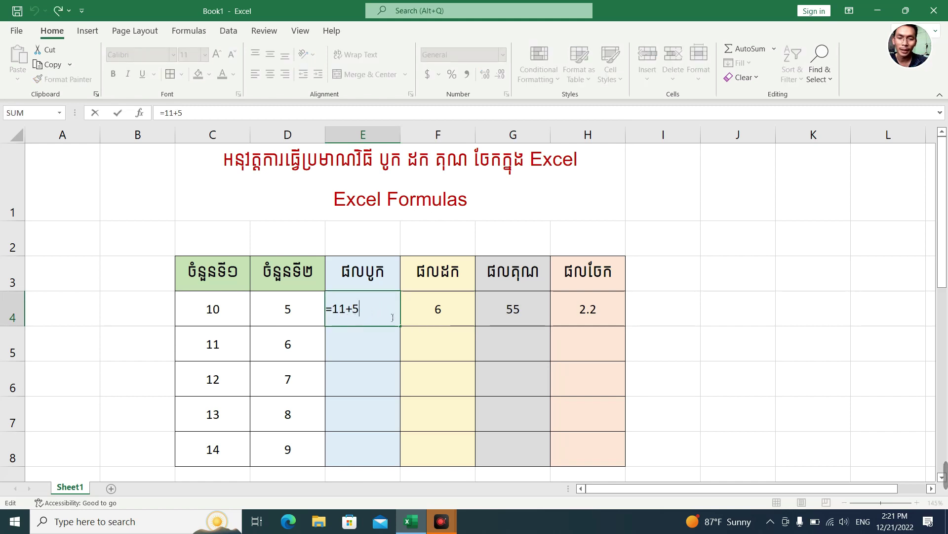
key(Return)
click(427, 310)
double_click(427, 310)
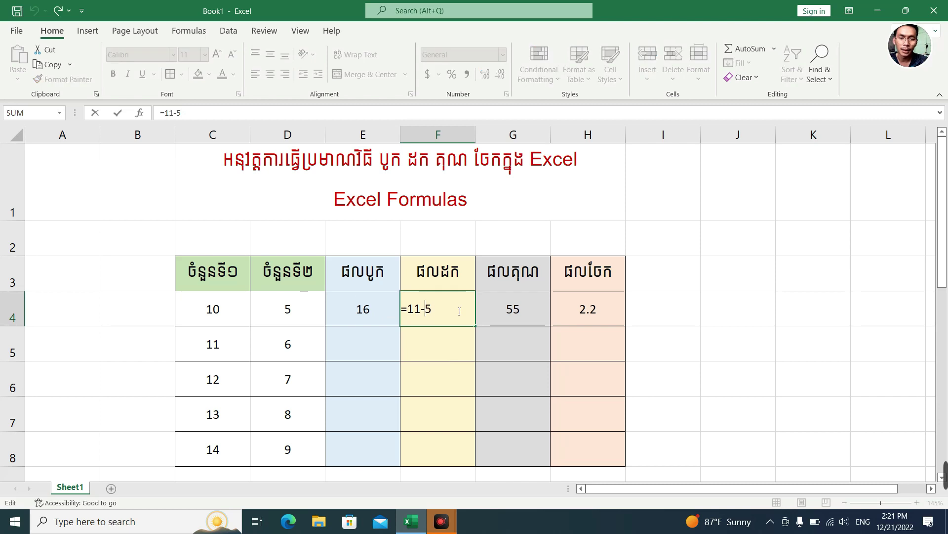
key(Return)
click(366, 314)
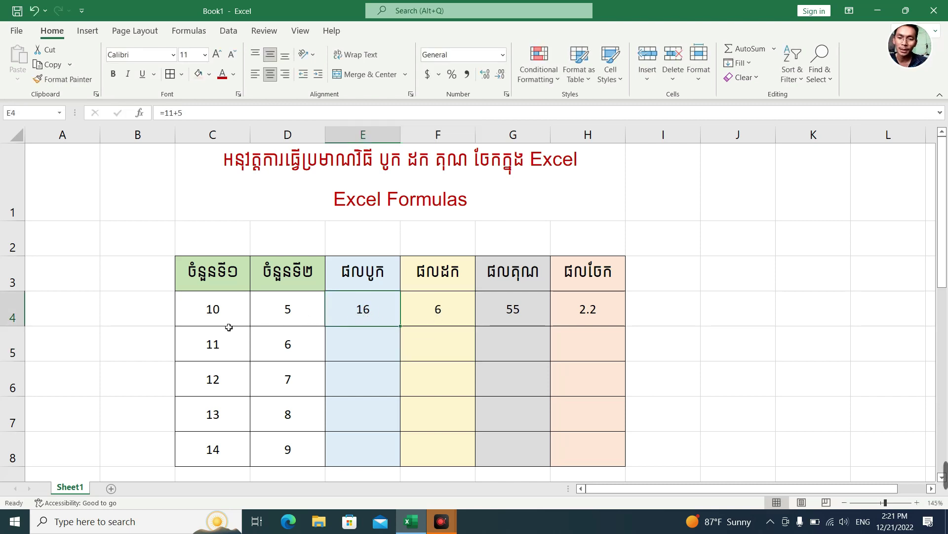
click(214, 314)
drag(214, 315, 274, 312)
click(231, 314)
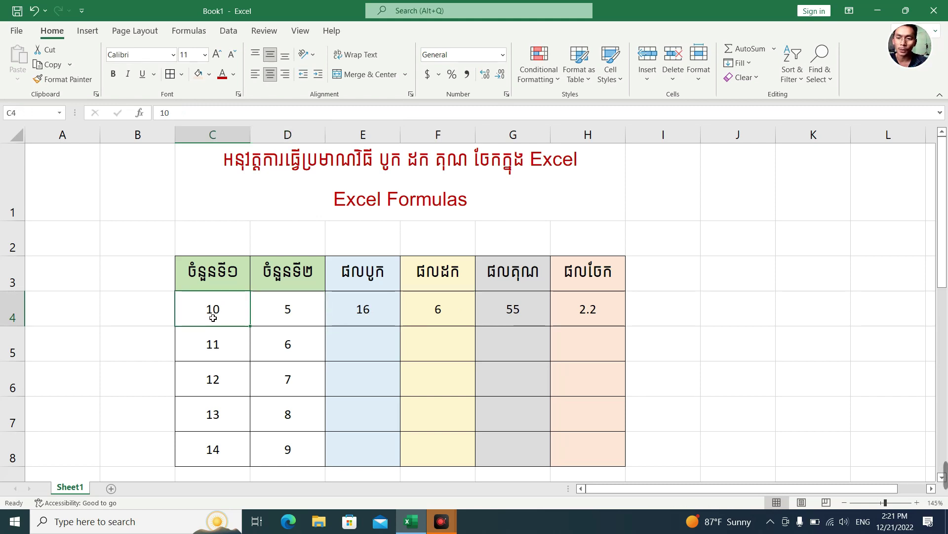
click(275, 310)
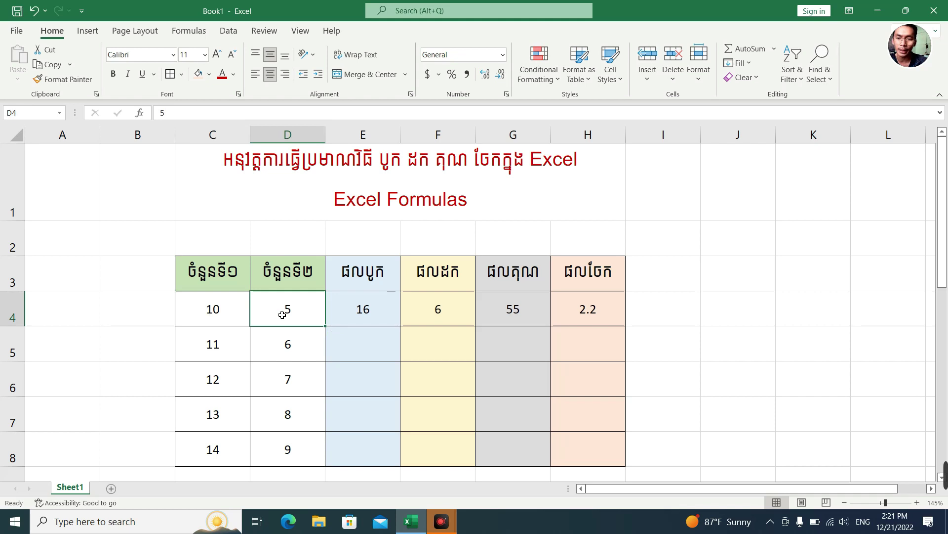
click(366, 308)
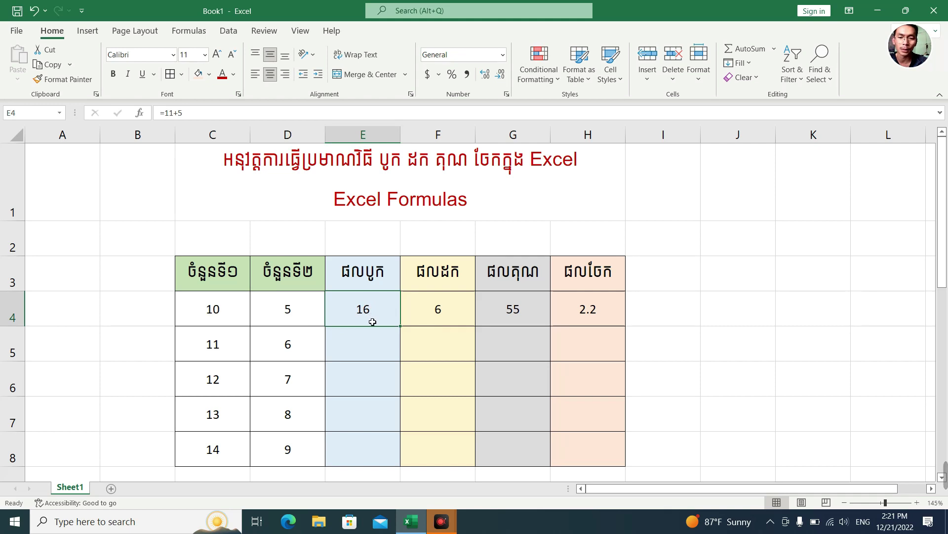
click(241, 317)
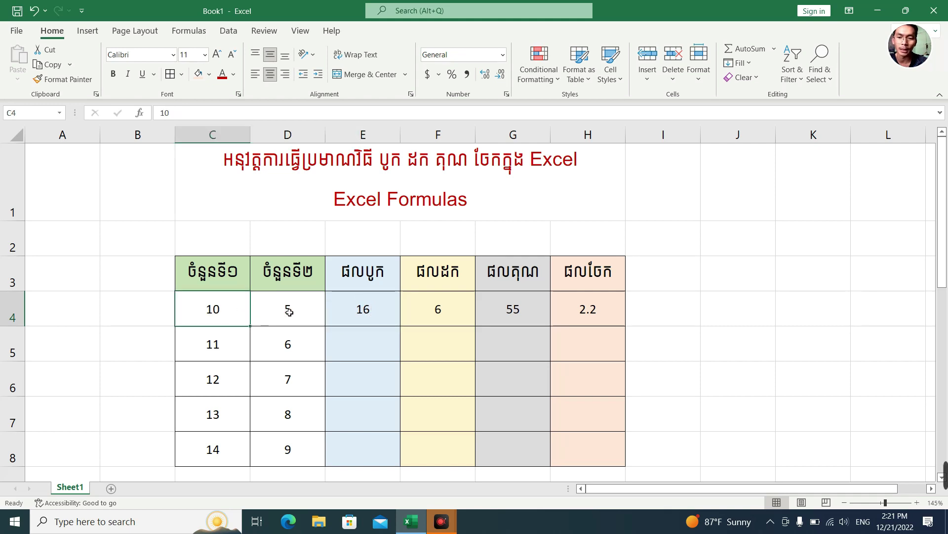
click(288, 313)
click(360, 313)
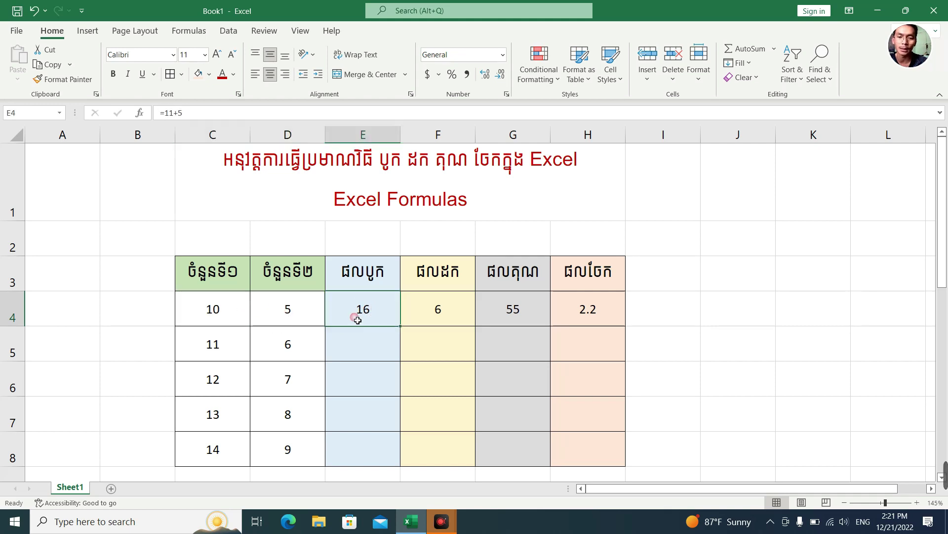
double_click(383, 311)
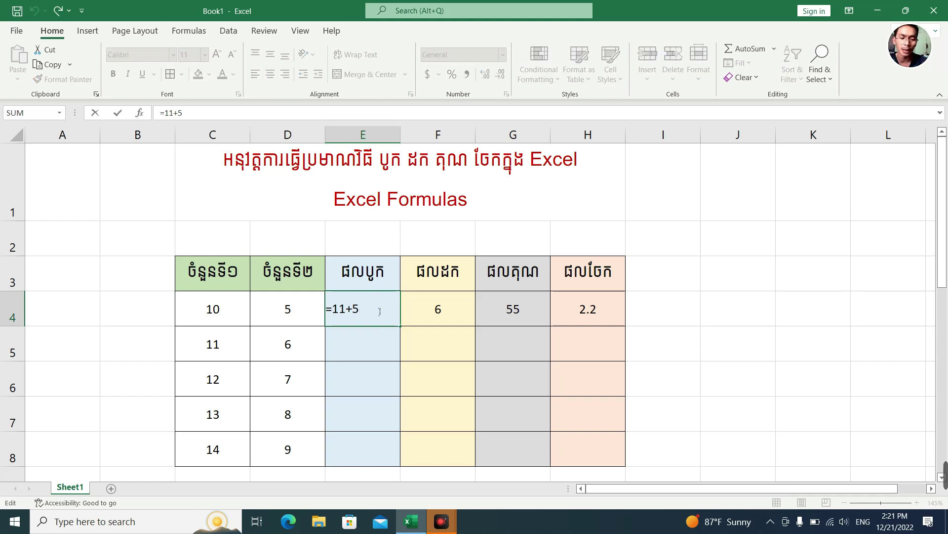
key(Return)
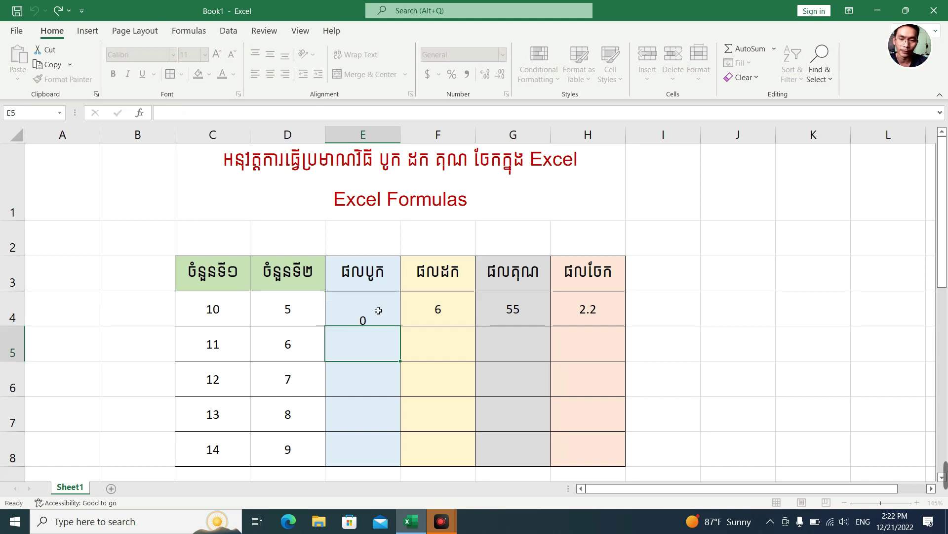
click(229, 317)
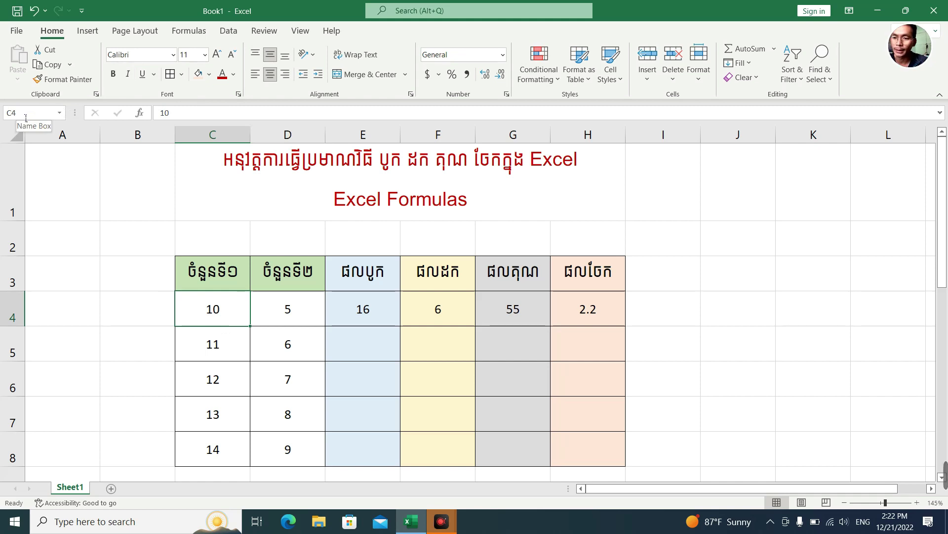
click(267, 311)
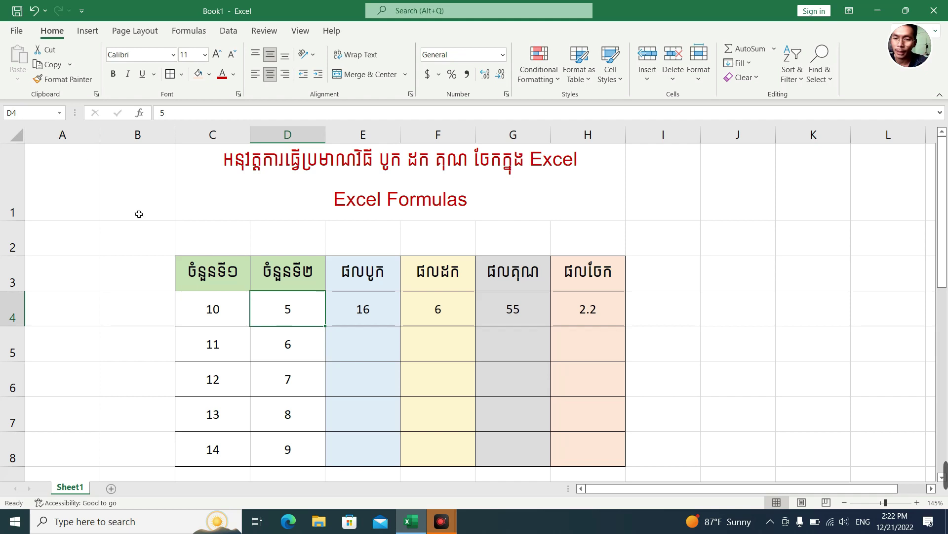
click(228, 314)
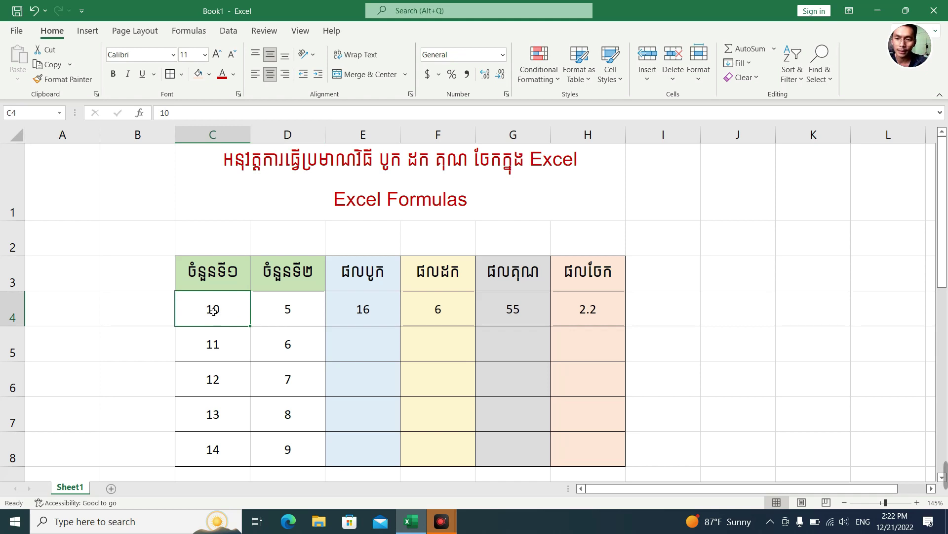
click(295, 306)
mouse_move(286, 315)
mouse_down()
mouse_move(218, 312)
mouse_move(281, 313)
mouse_up()
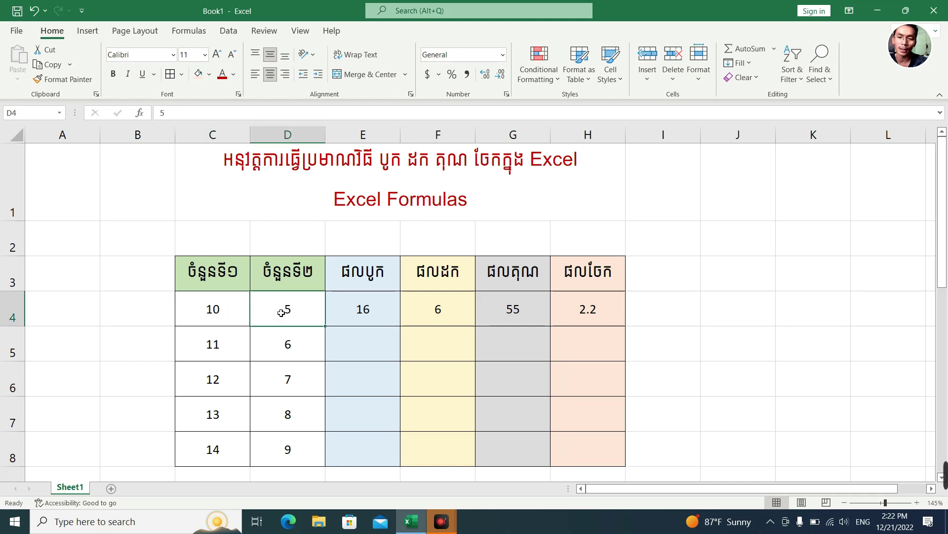
click(217, 311)
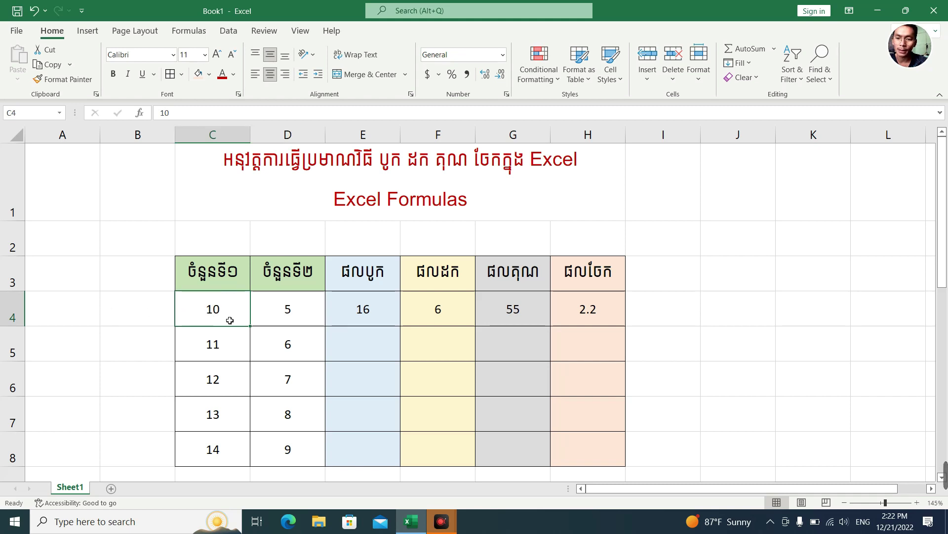
click(293, 315)
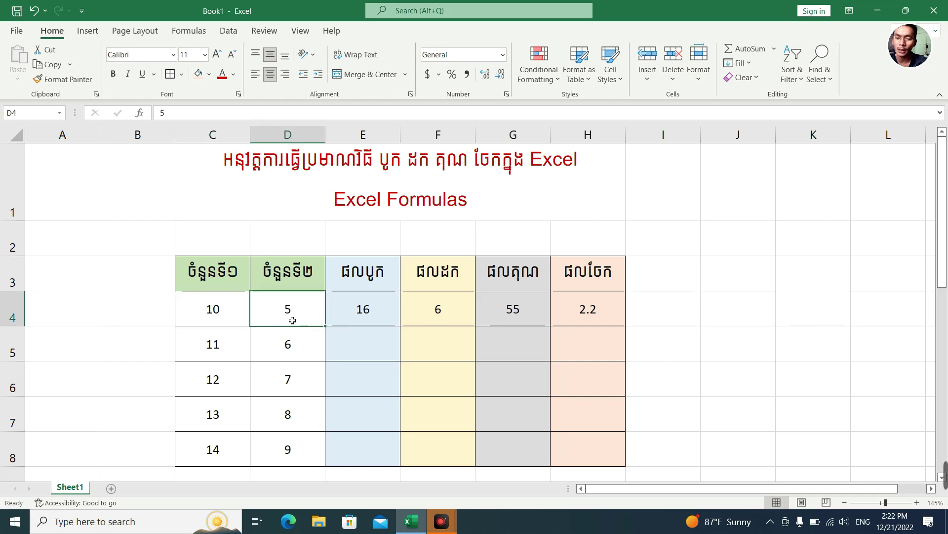
click(234, 316)
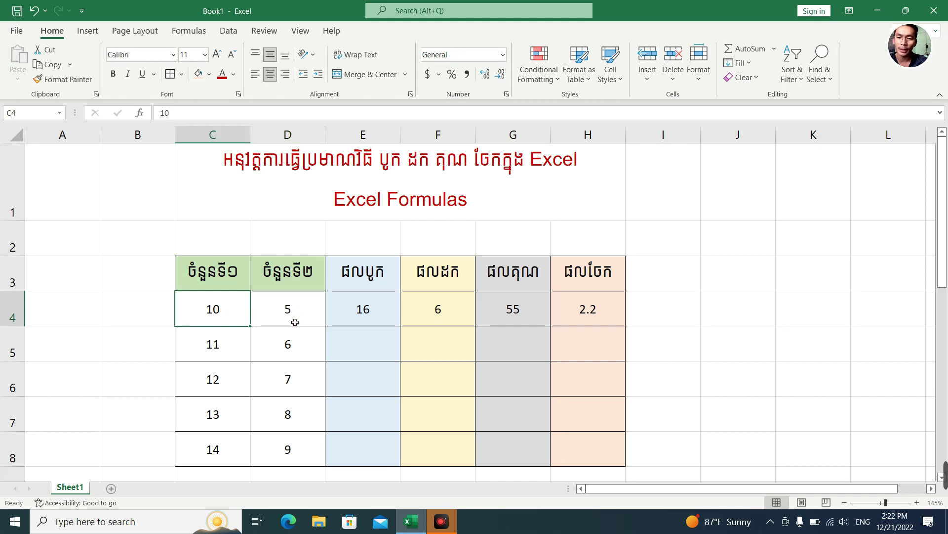
Overwrite row 4's inputs with 12 in C4 and 6 in D4
key(BackSpace)
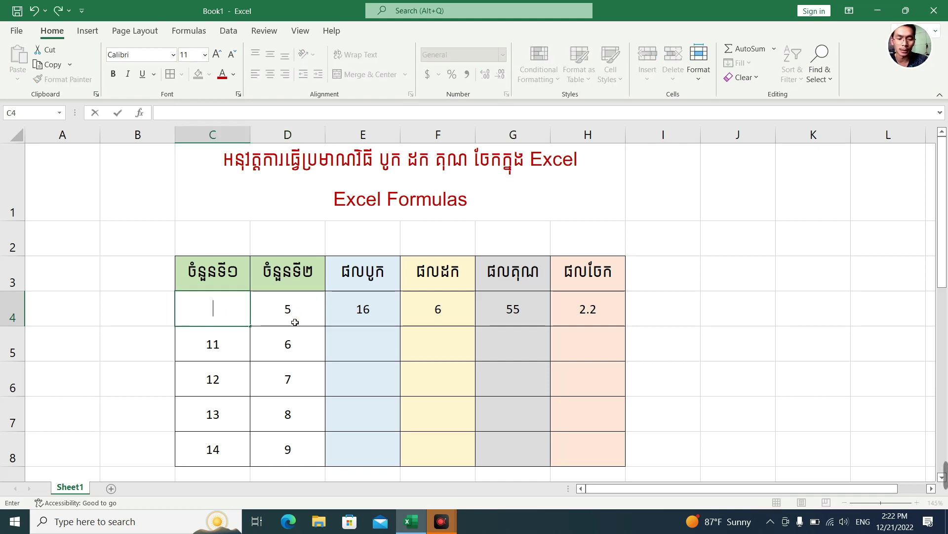
text(12)
key(Return)
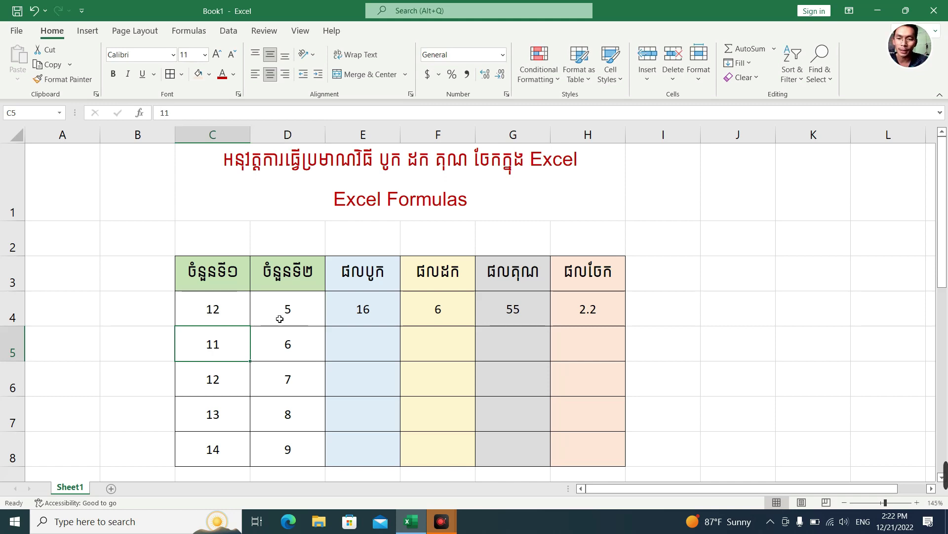
click(219, 308)
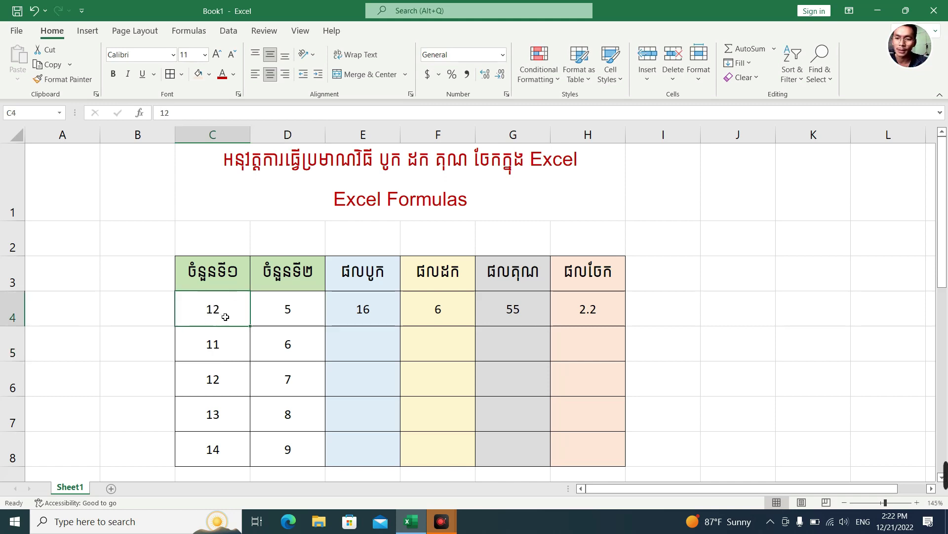
click(291, 315)
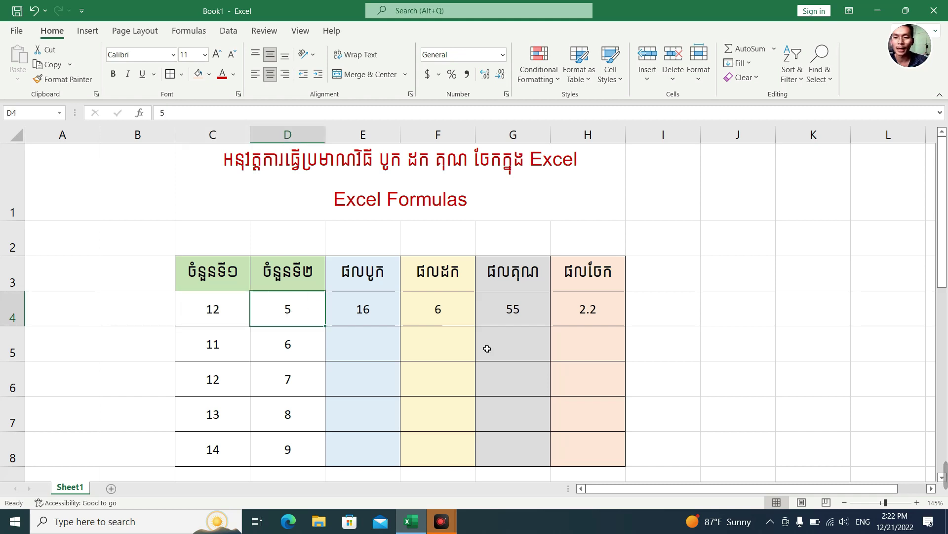
text(6)
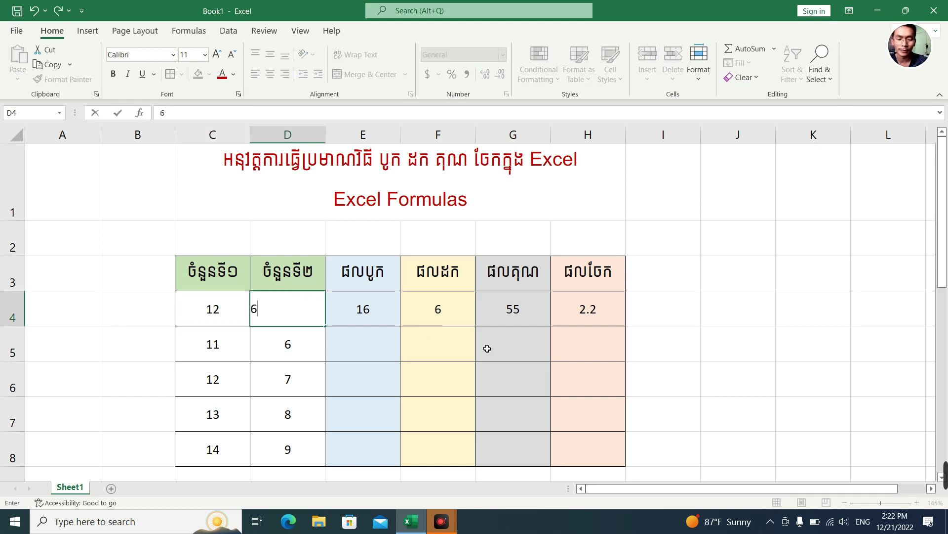
key(Return)
click(292, 309)
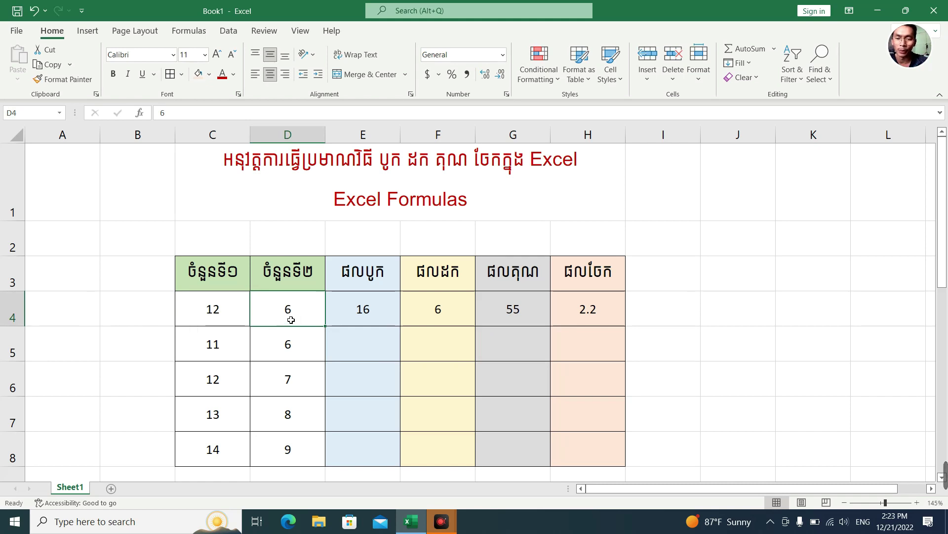
Rewrite E4 as =C4+D4 by clicking C4 and D4, giving 18
double_click(380, 309)
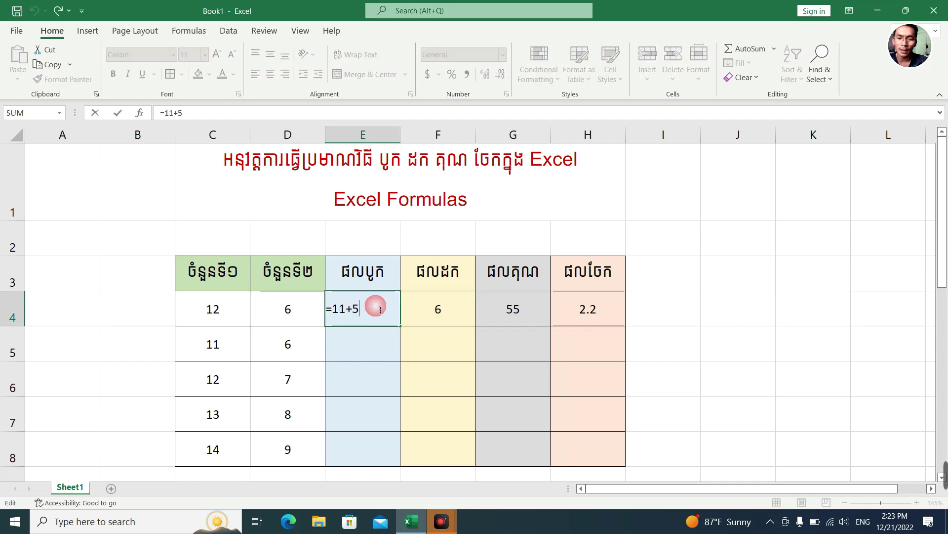
key(BackSpace)
key(BackSpace)
key(BackSpace)
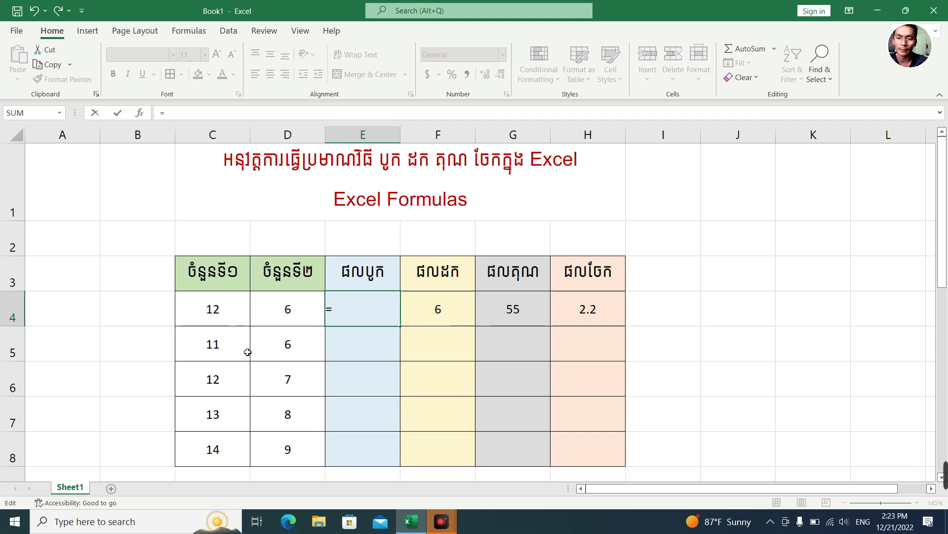
click(213, 314)
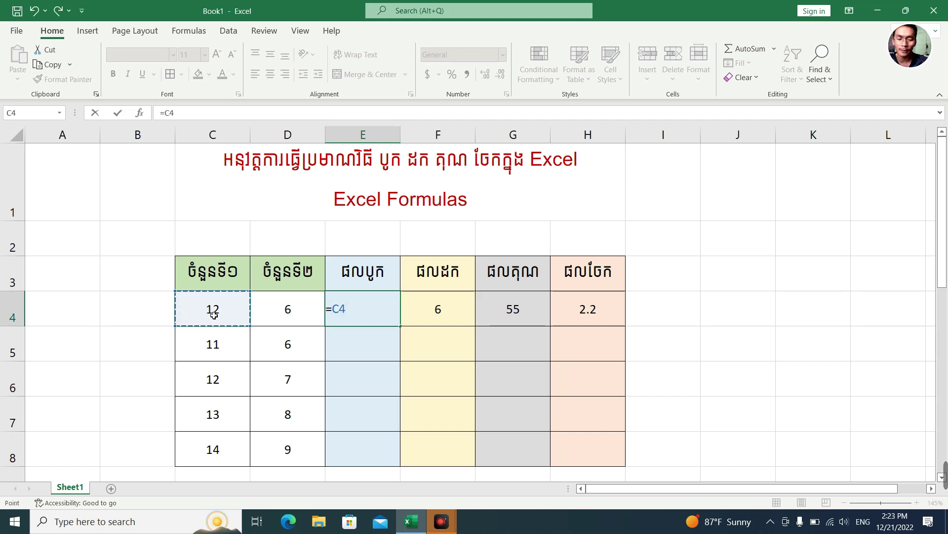
text(+)
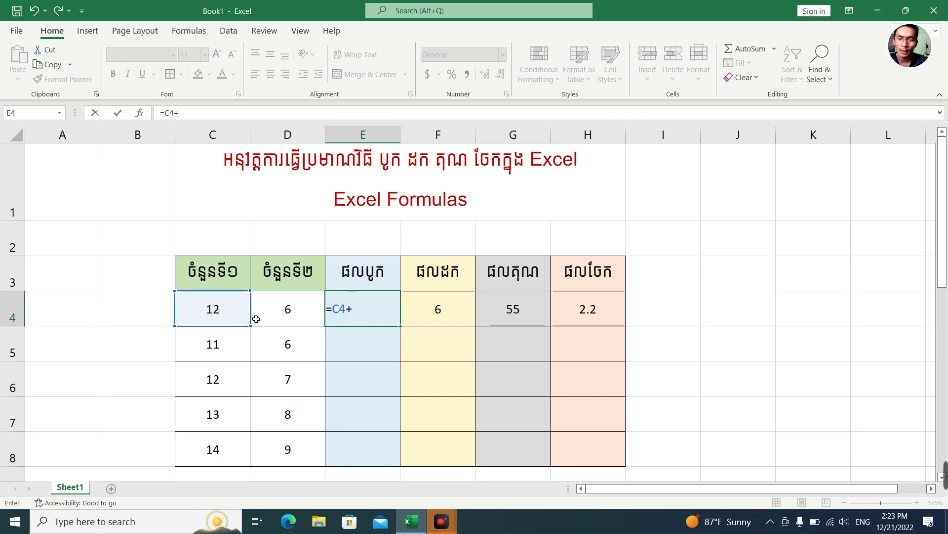
click(292, 308)
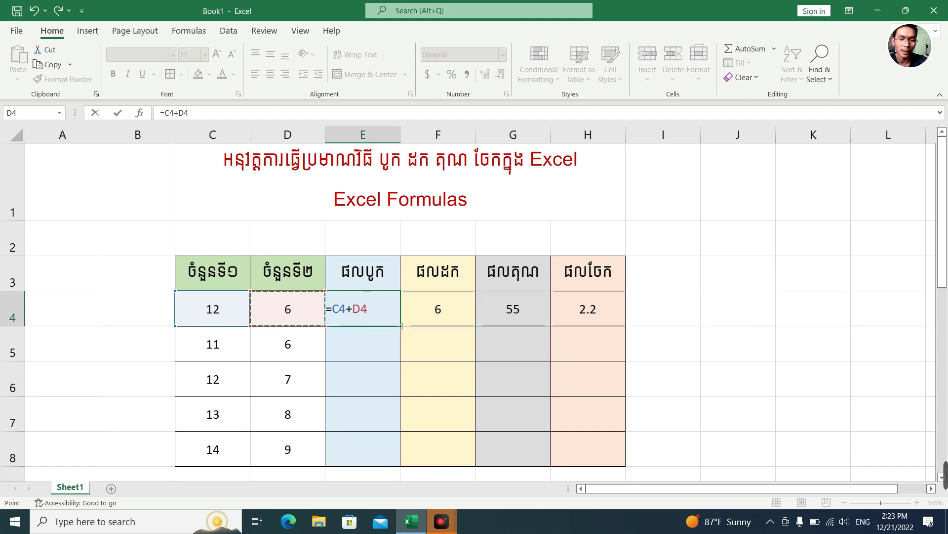
key(Return)
click(364, 305)
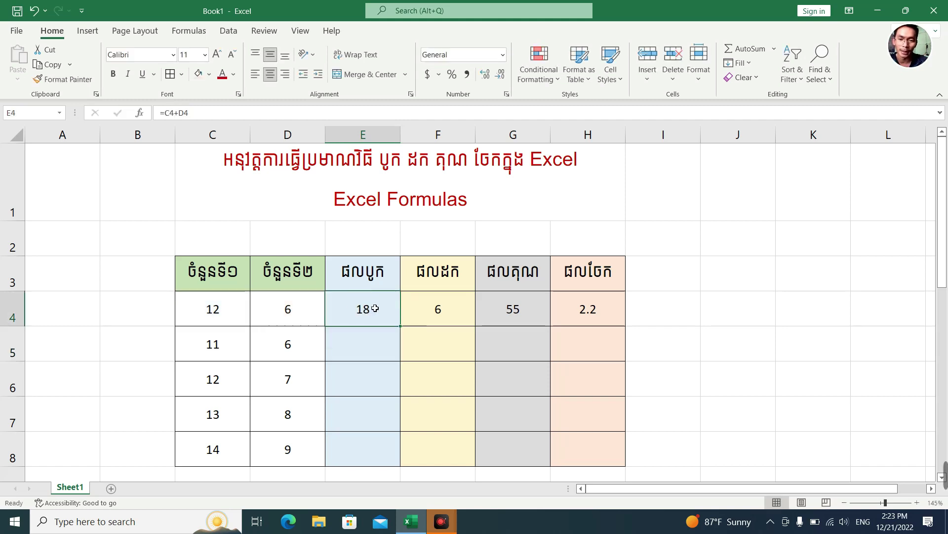
Rewrite the difference in F4 as =C4-D4
double_click(450, 316)
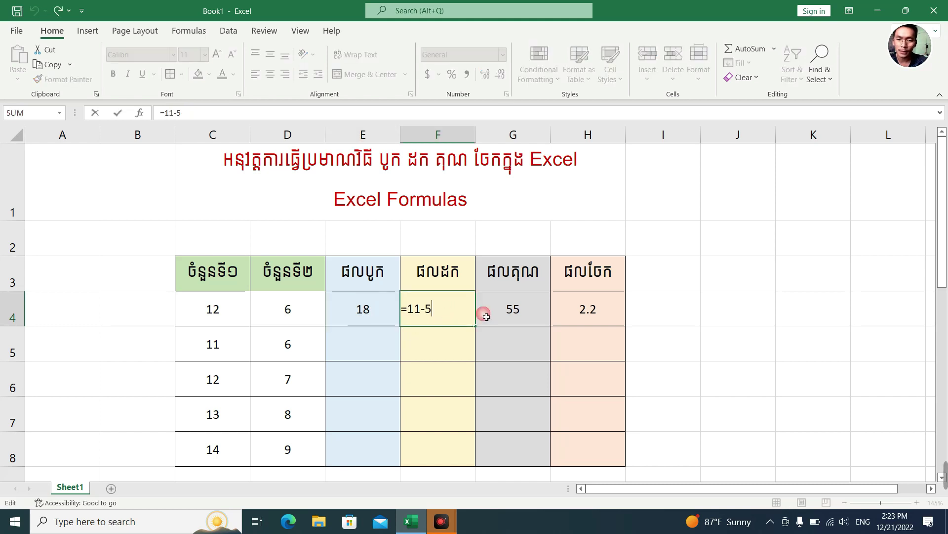
key(BackSpace)
key(BackSpace)
key(BackSpace)
key(BackSpace)
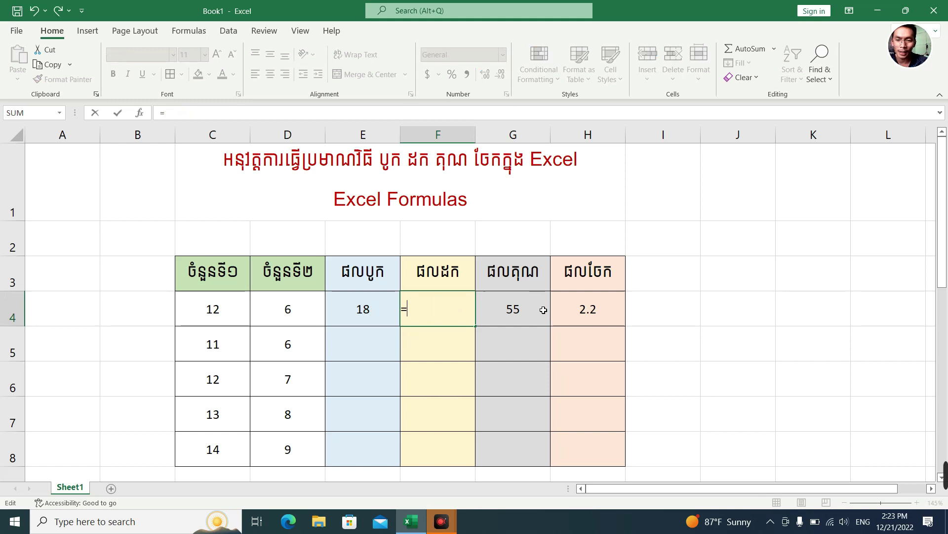
click(217, 314)
text(-)
click(288, 308)
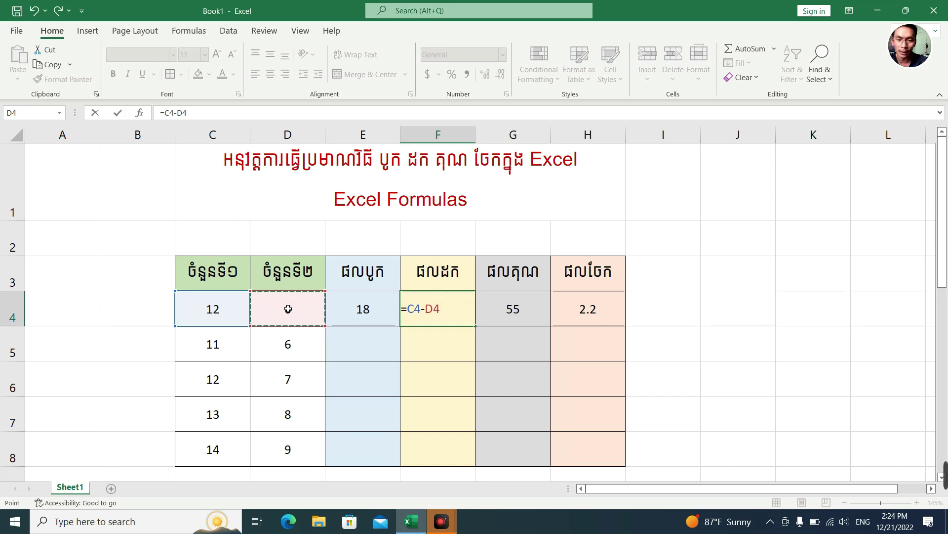
key(Return)
Rewrite the product in G4 as =C4*D4, giving 72
double_click(525, 309)
key(BackSpace)
key(BackSpace)
key(BackSpace)
key(BackSpace)
text(=)
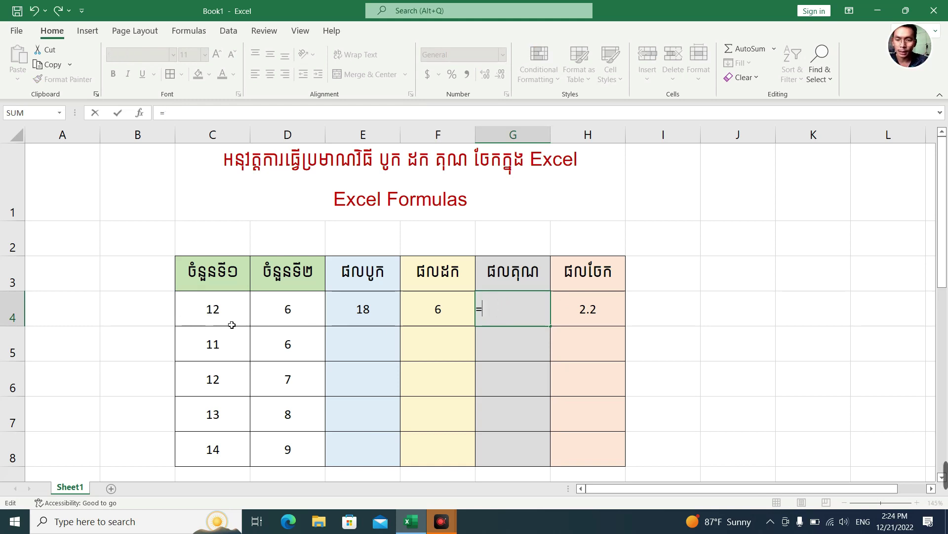
click(224, 318)
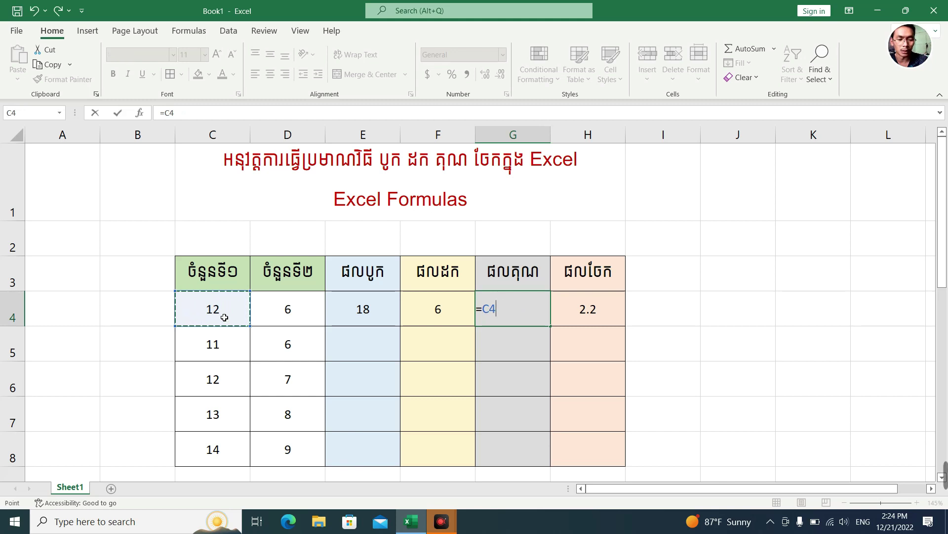
text(*)
click(294, 310)
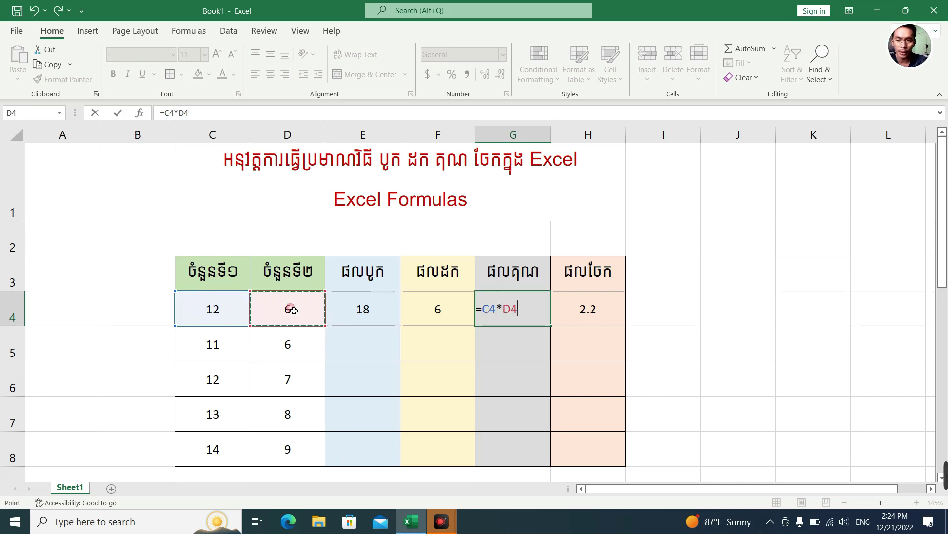
key(Return)
Rewrite the quotient in H4 as =C4/D4, giving 2
double_click(604, 307)
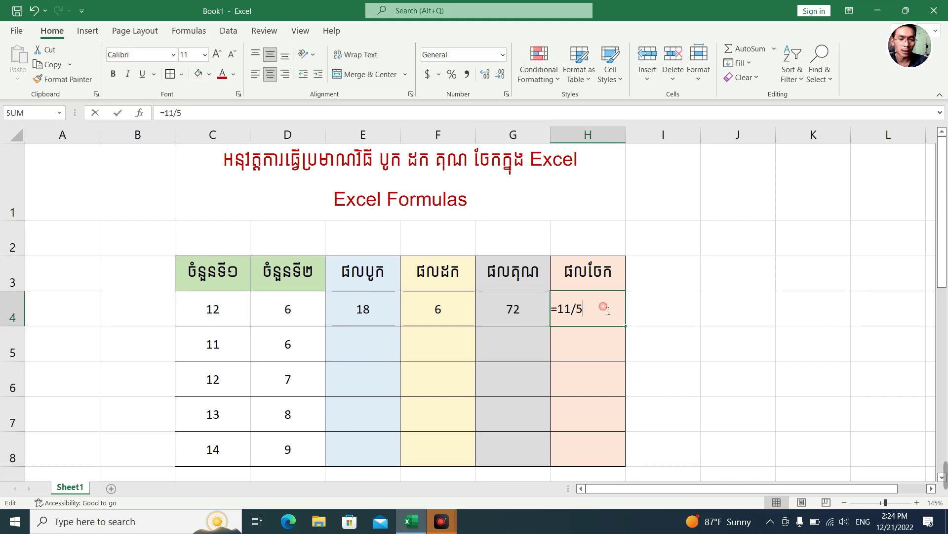
key(BackSpace)
key(BackSpace)
key(BackSpace)
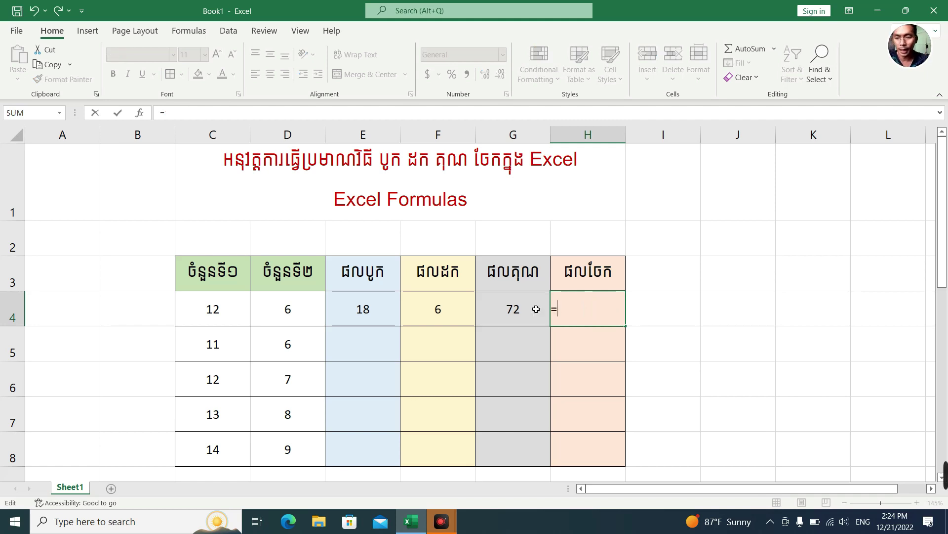
click(214, 304)
text(/)
click(279, 313)
key(Return)
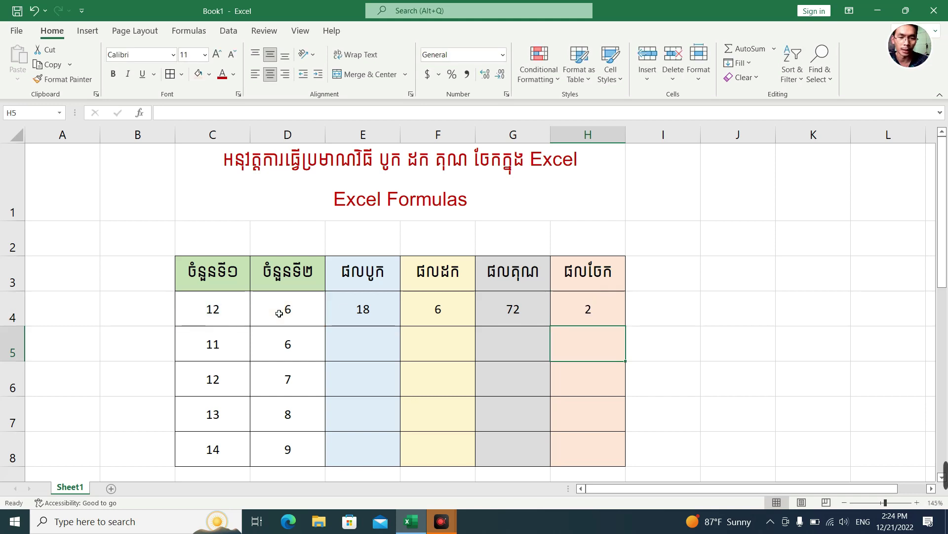
Select the row 4 cells, then change C4 to 10
click(305, 337)
click(284, 324)
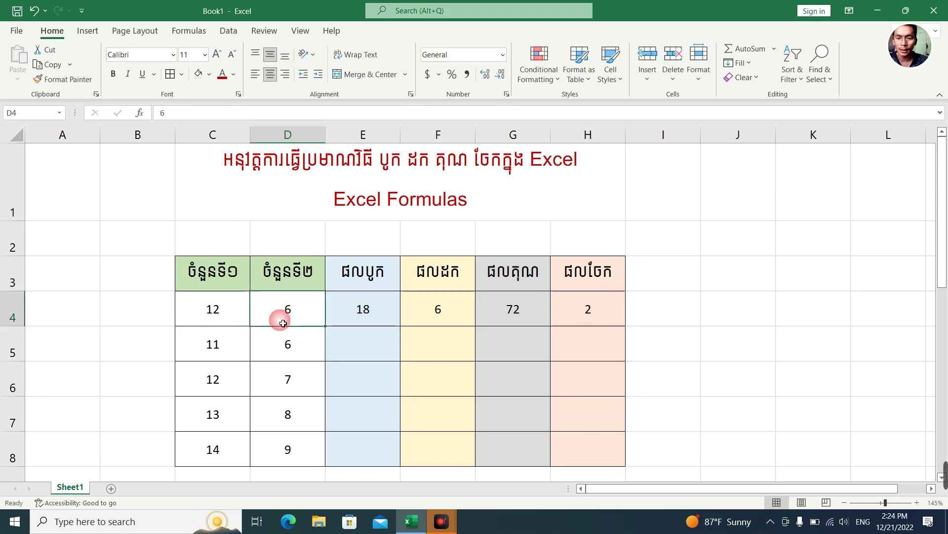
click(226, 316)
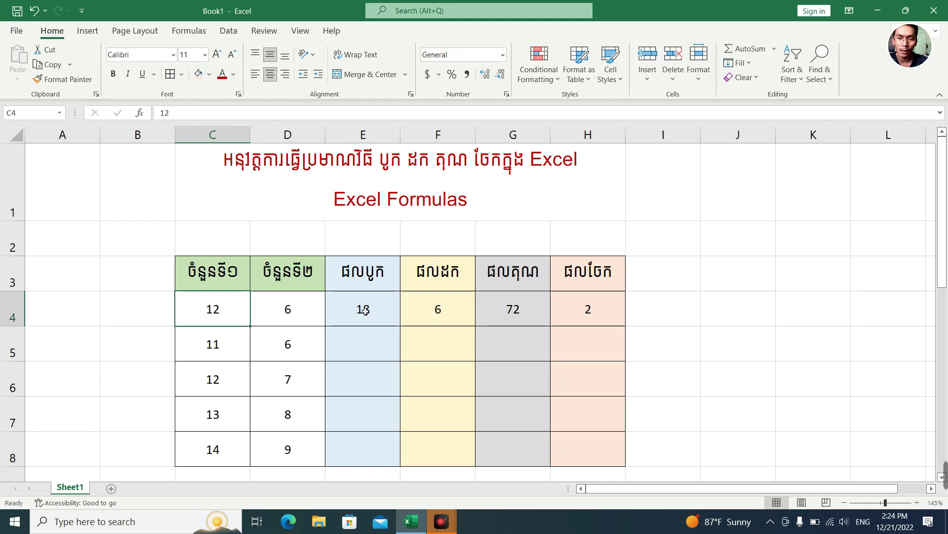
drag(369, 311, 576, 311)
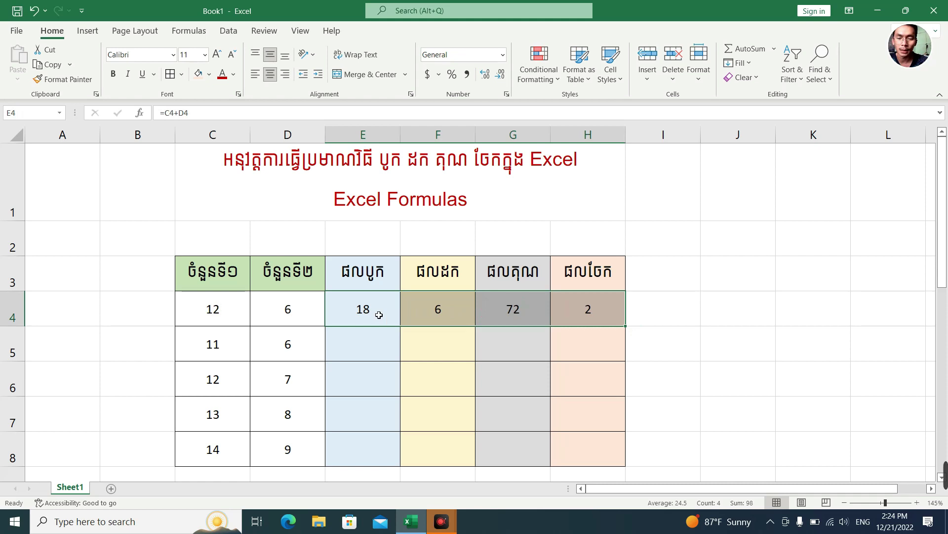
click(233, 320)
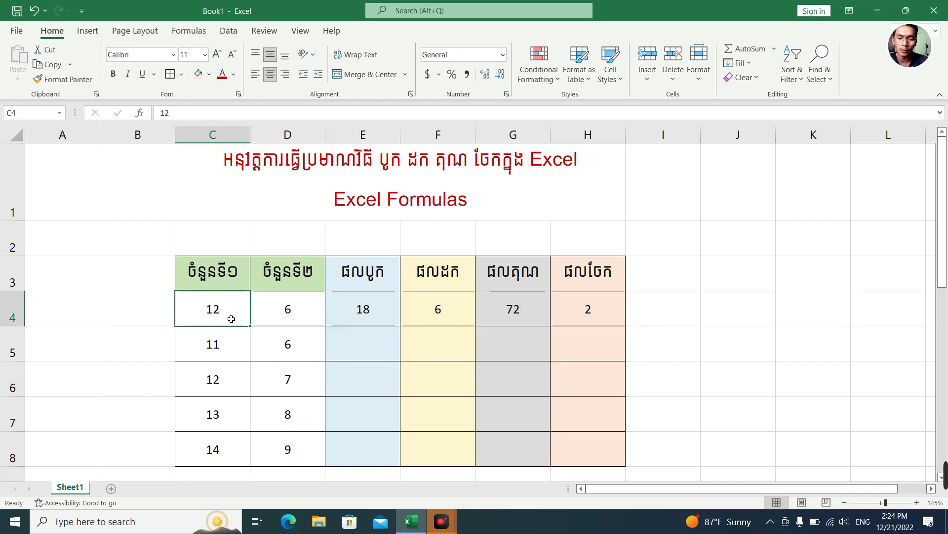
key(BackSpace)
text(10)
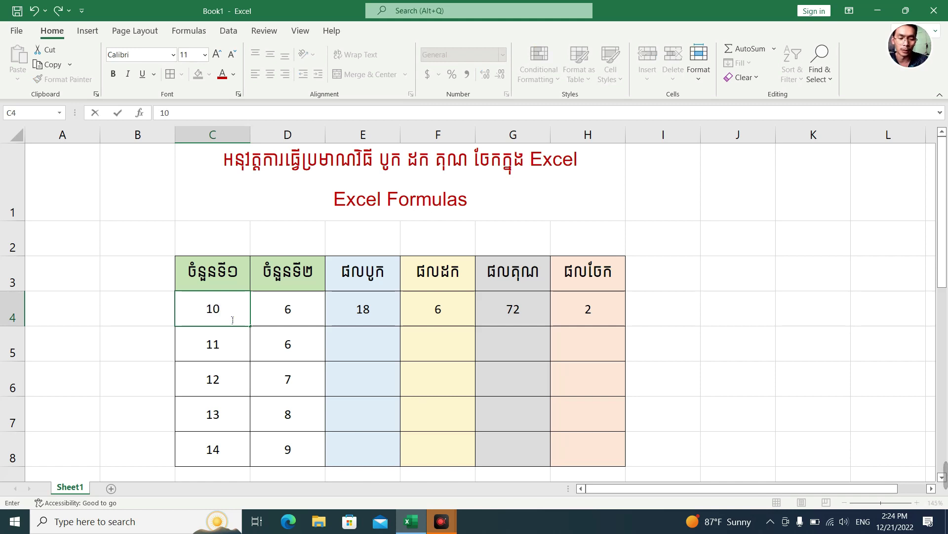
key(Return)
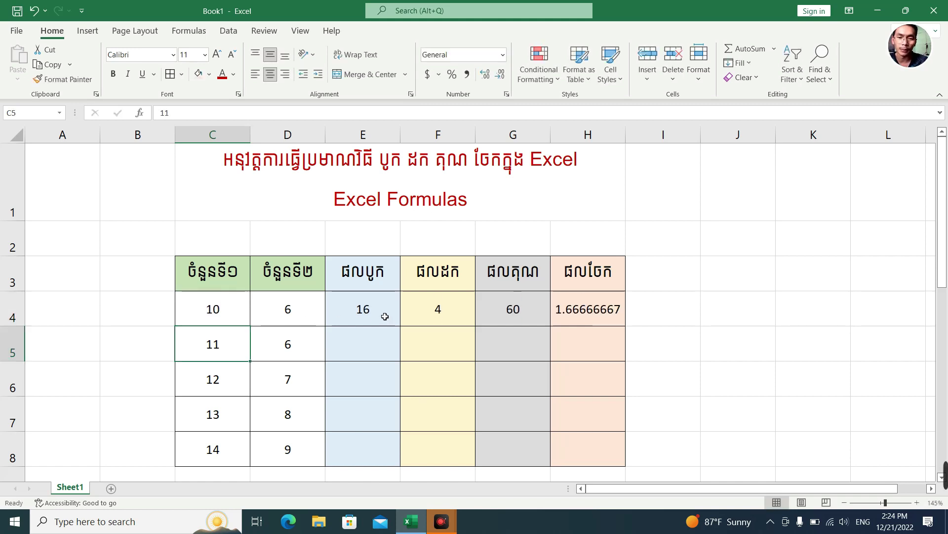
Inspect the E4:H4 formulas, showing E4 references C4 and D4
click(385, 316)
click(448, 312)
click(524, 311)
click(594, 312)
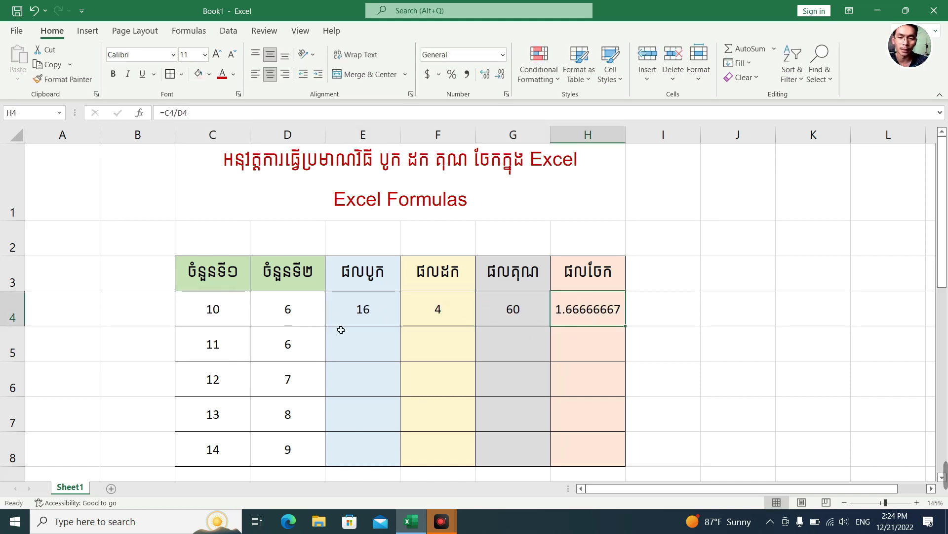
click(245, 314)
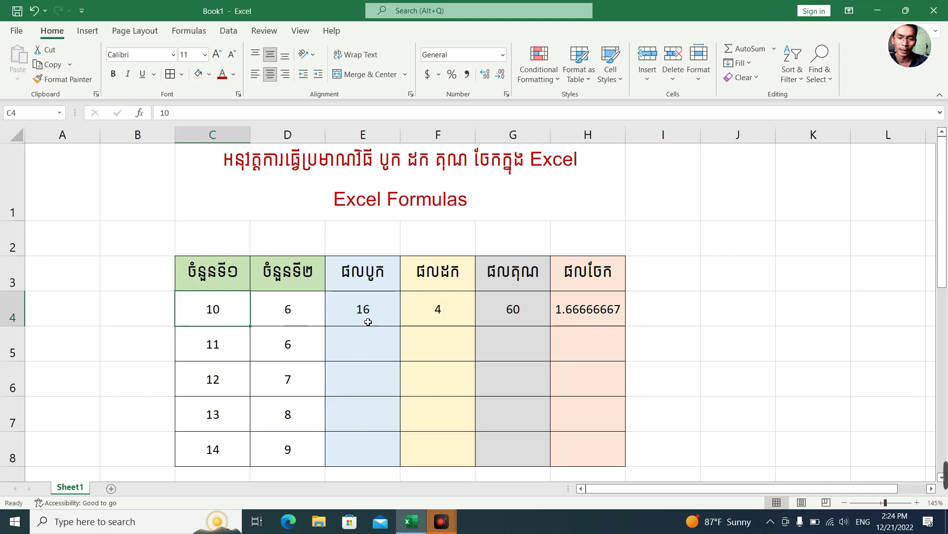
click(368, 322)
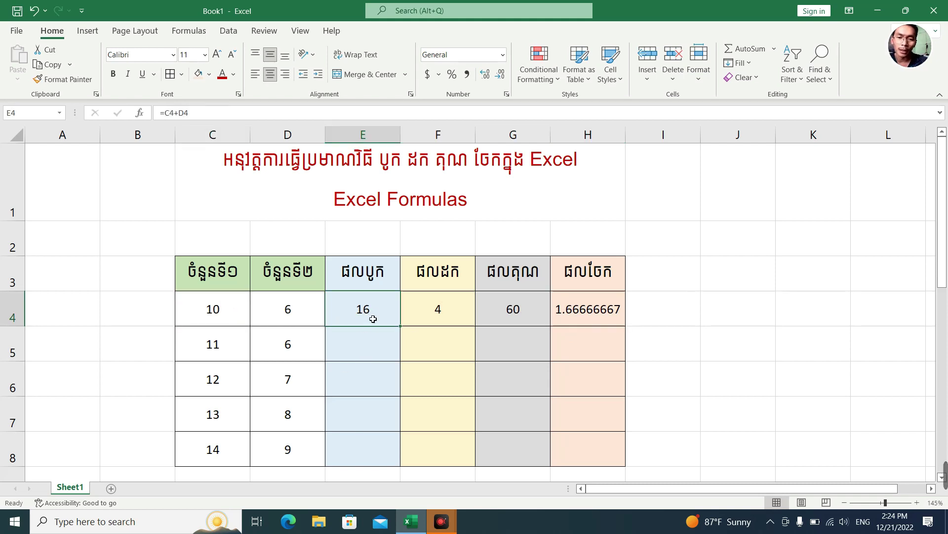
double_click(373, 319)
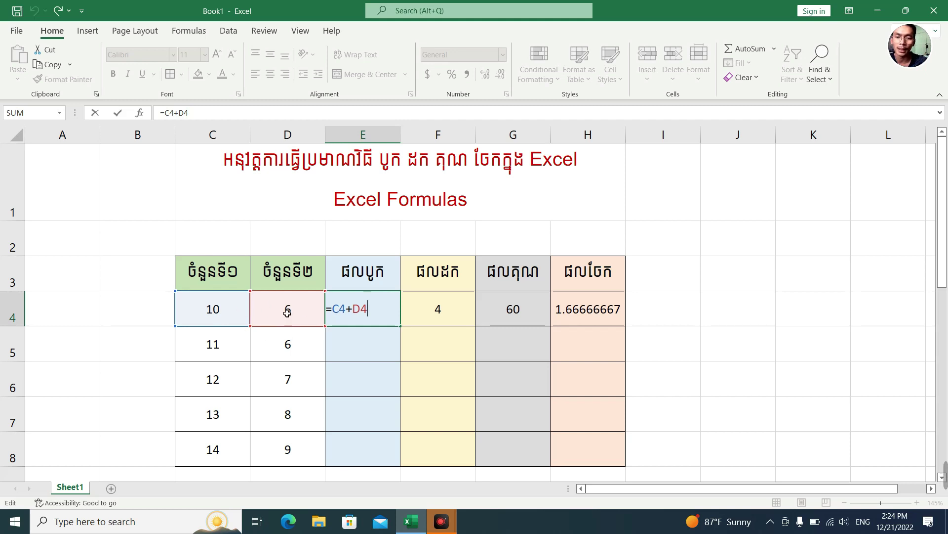
key(Return)
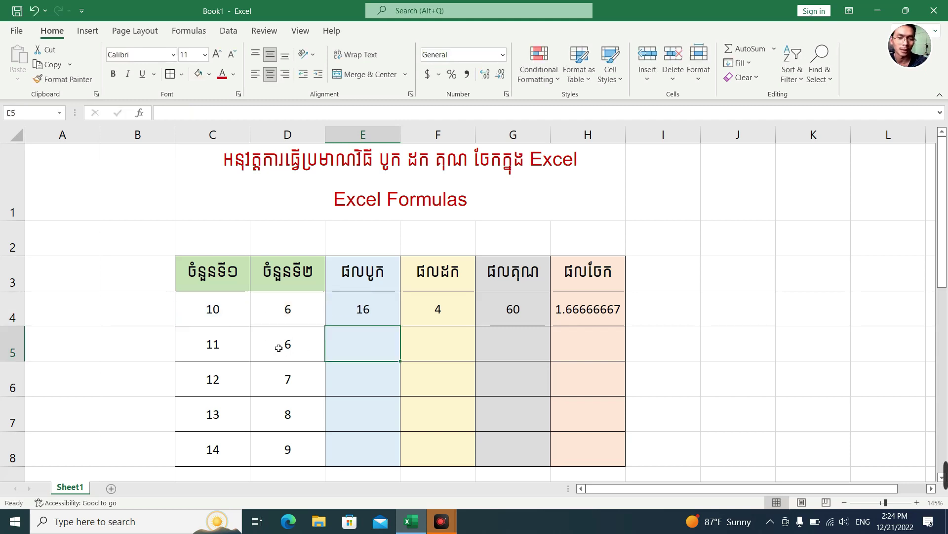
click(207, 314)
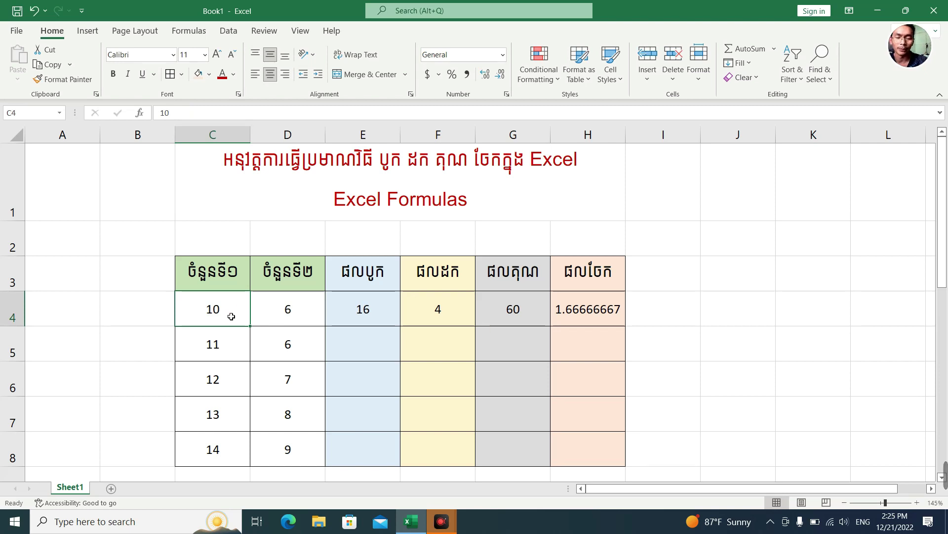
Enter 14 in C4 and review the updated results 20, 8, 84 and 2.33333333
text(14)
key(Return)
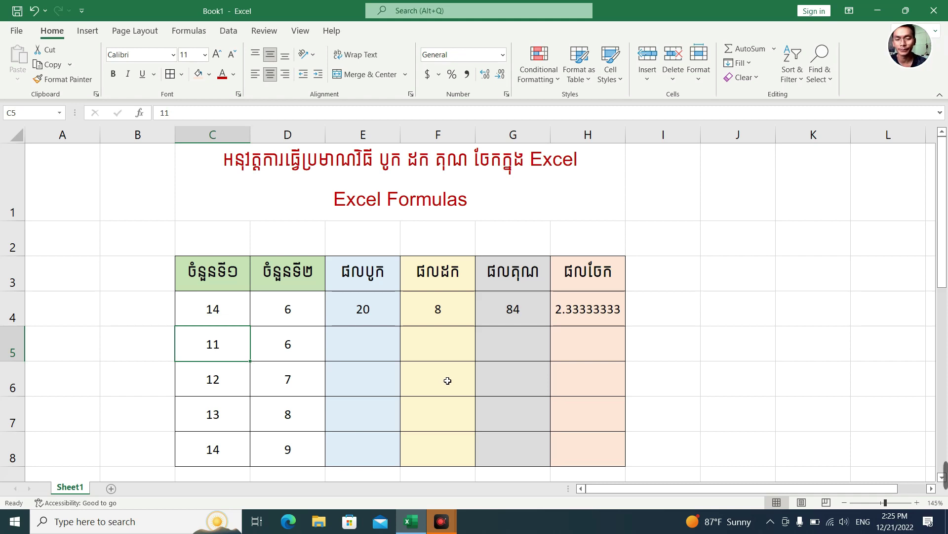
click(390, 322)
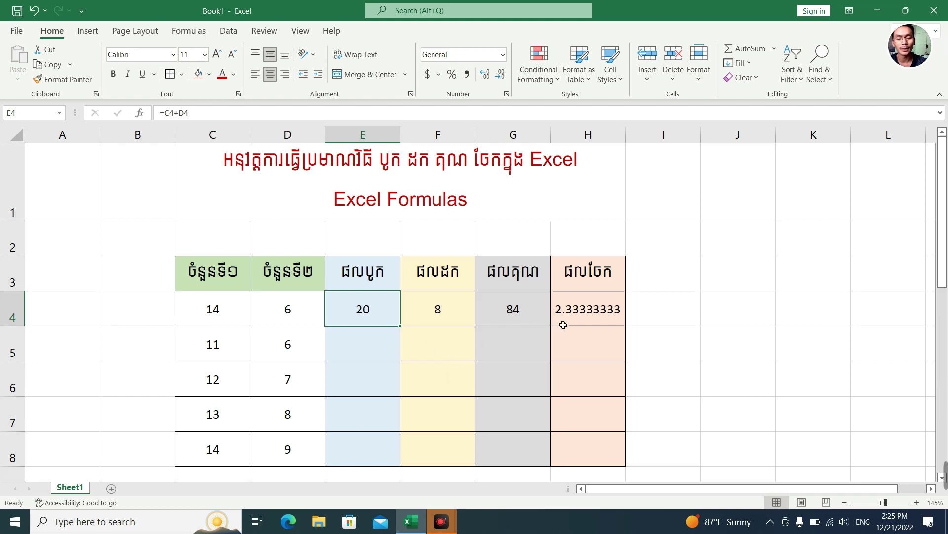
drag(374, 316, 626, 315)
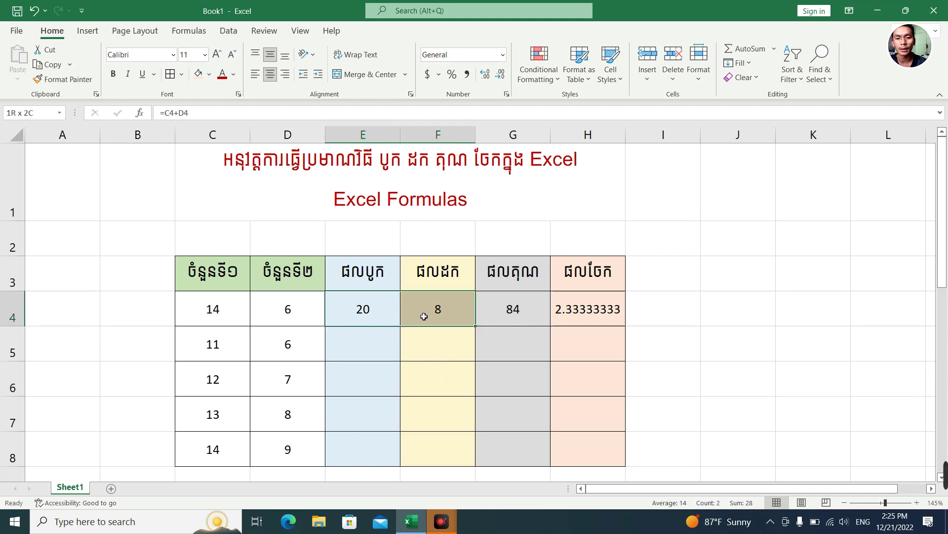
click(398, 320)
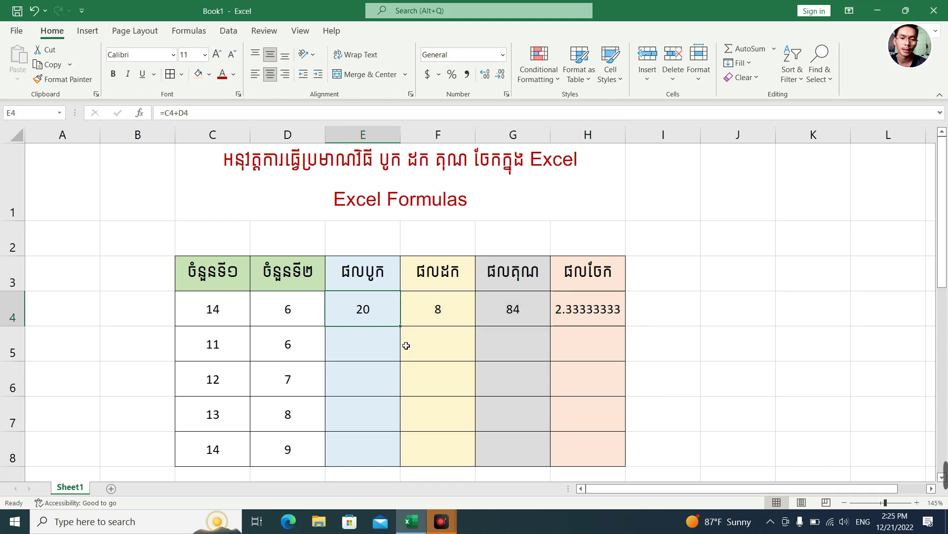
click(377, 354)
text(=)
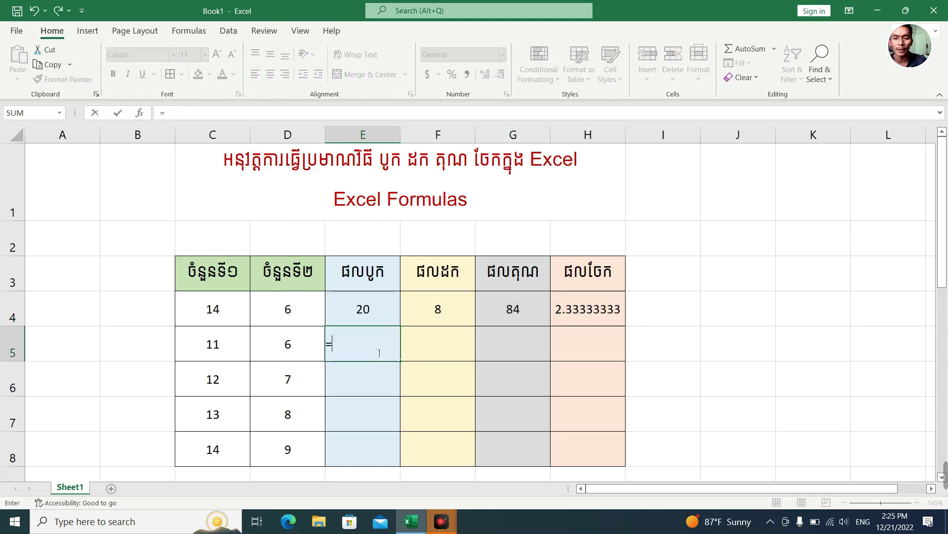
click(239, 355)
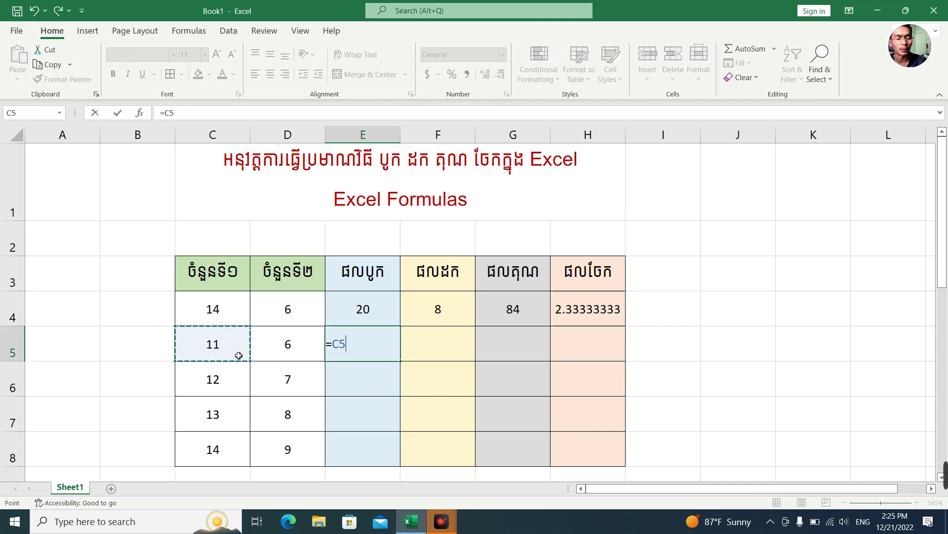
text(+)
click(285, 348)
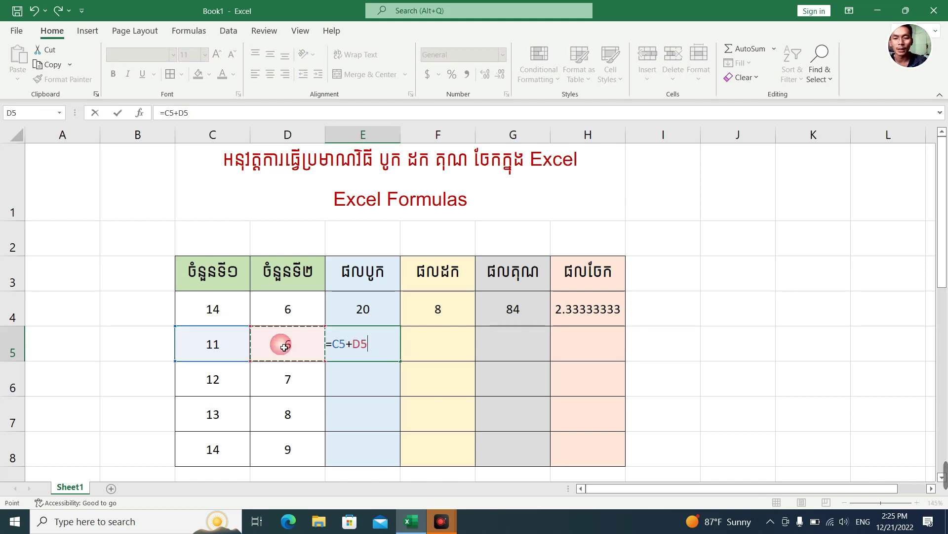
key(Return)
drag(393, 356, 588, 444)
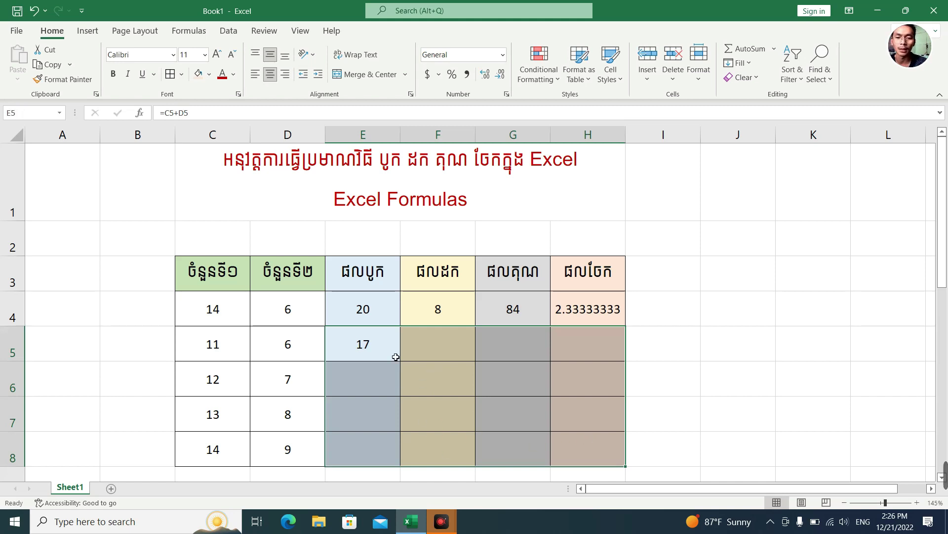
click(368, 346)
key(Delete)
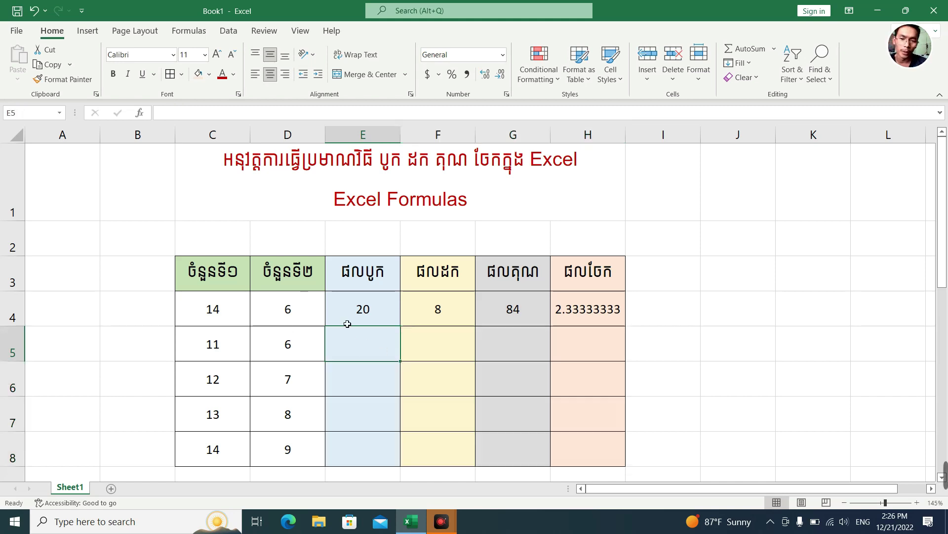
click(354, 320)
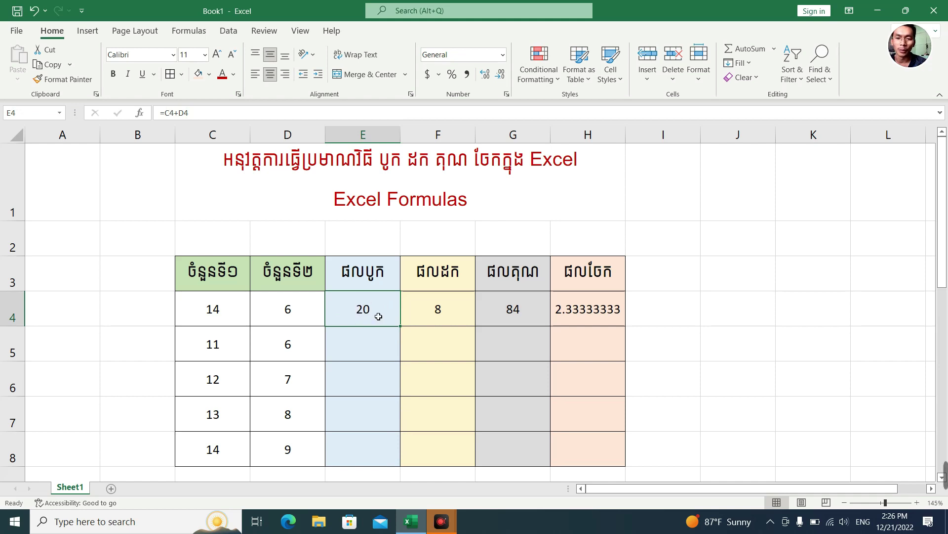
click(233, 318)
click(307, 314)
click(345, 351)
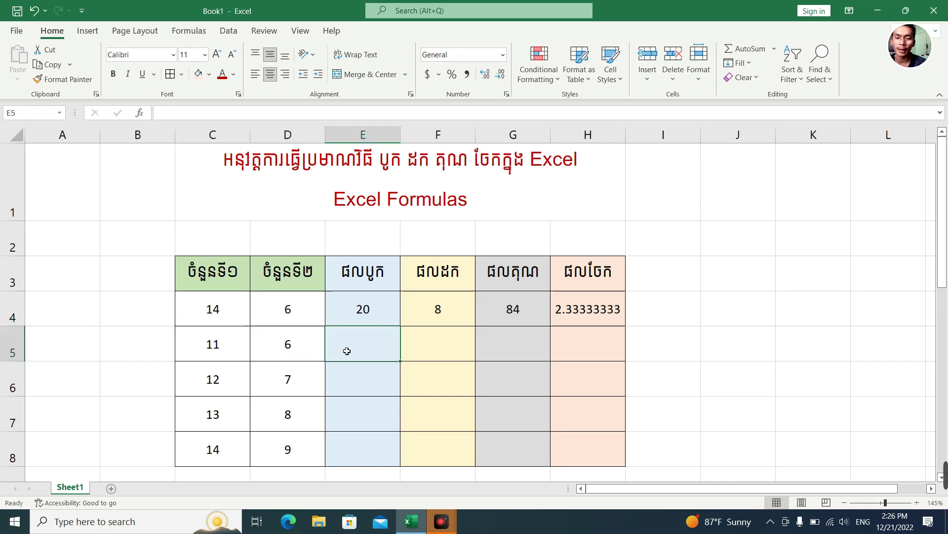
click(367, 386)
click(237, 349)
click(288, 351)
click(218, 384)
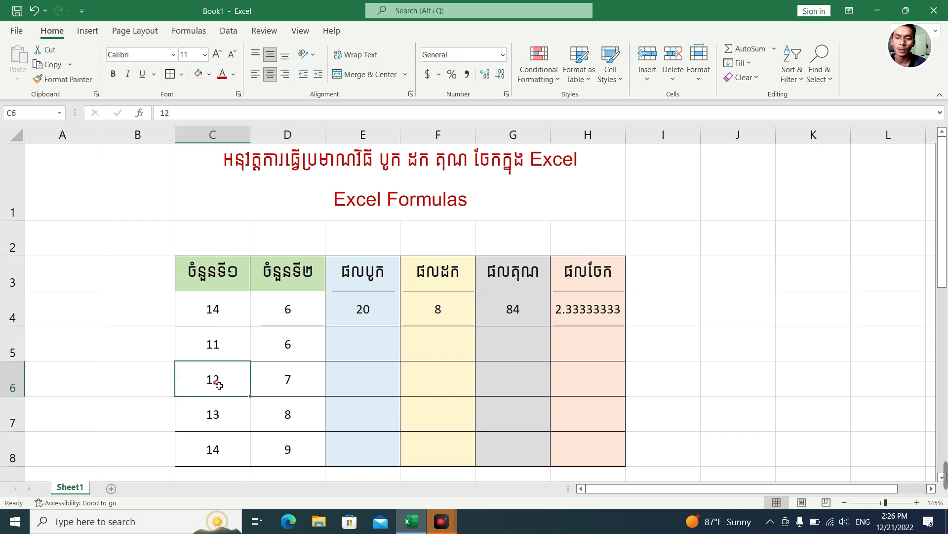
click(287, 385)
click(376, 321)
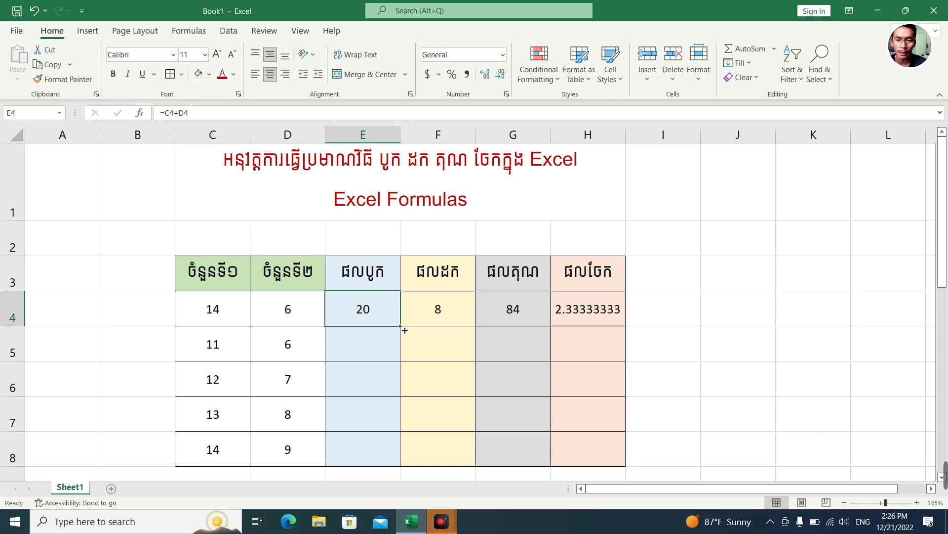
Fill E4's sum down to E8 and confirm E5 holds =C5+D5
ctrl+scroll(406, 333, up, 3)
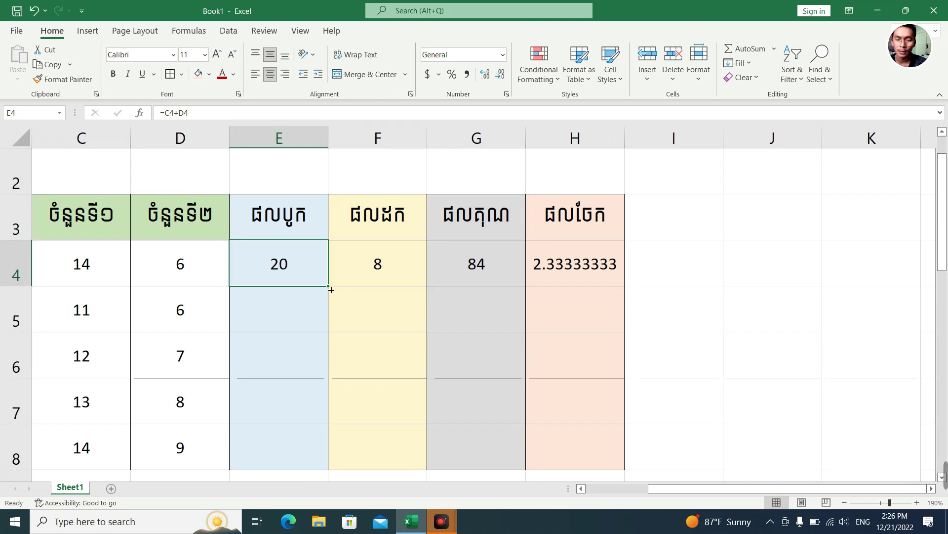
drag(331, 289, 307, 461)
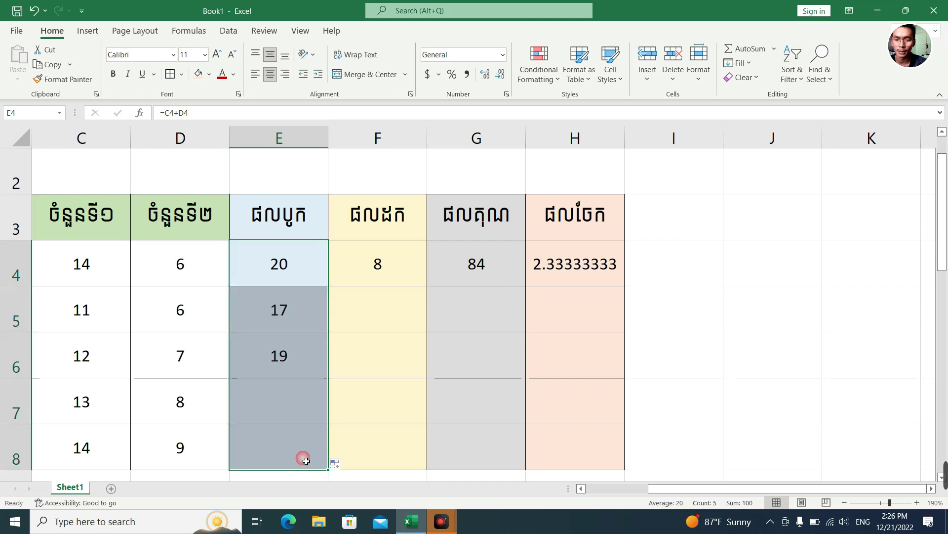
double_click(309, 312)
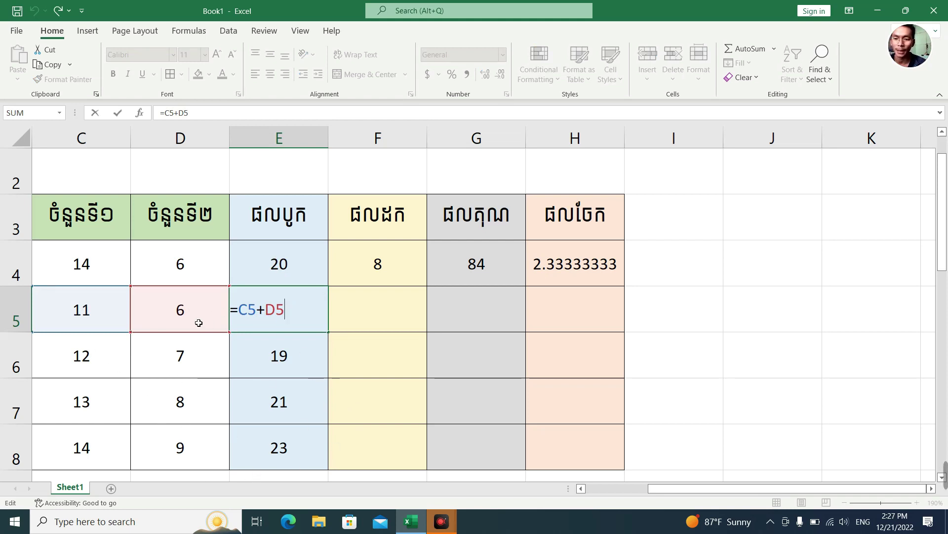
Copy the difference, product and quotient formulas in F4, G4 and H4 down to row 8
key(Return)
click(371, 252)
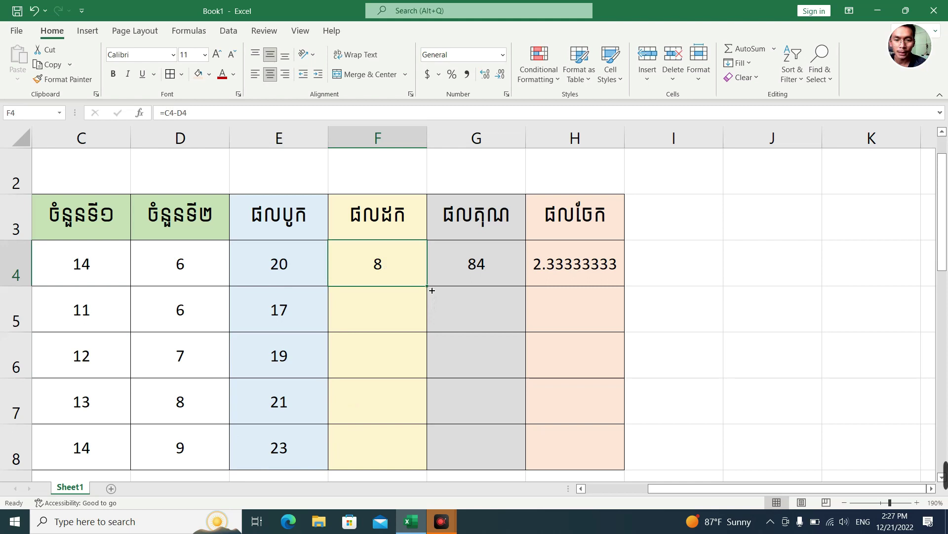
drag(432, 290, 434, 466)
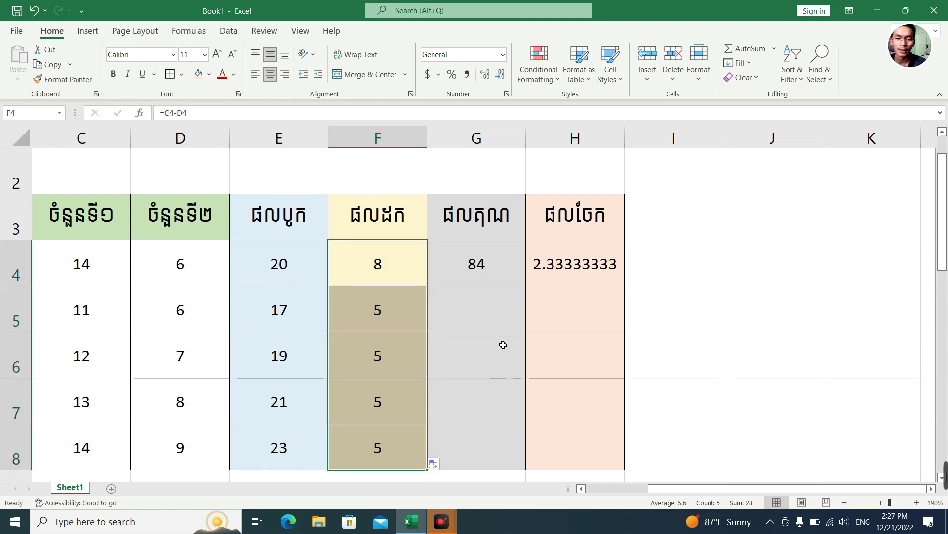
click(490, 278)
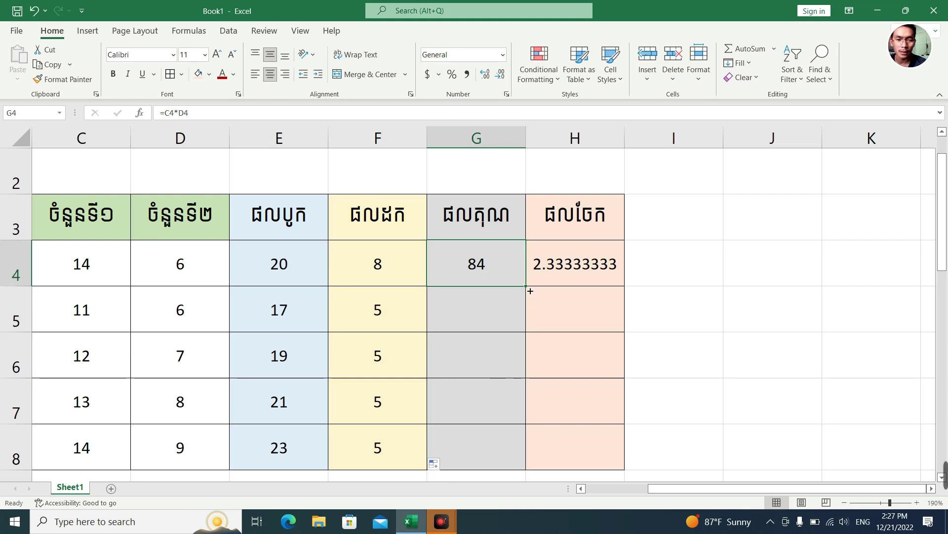
drag(530, 291, 517, 468)
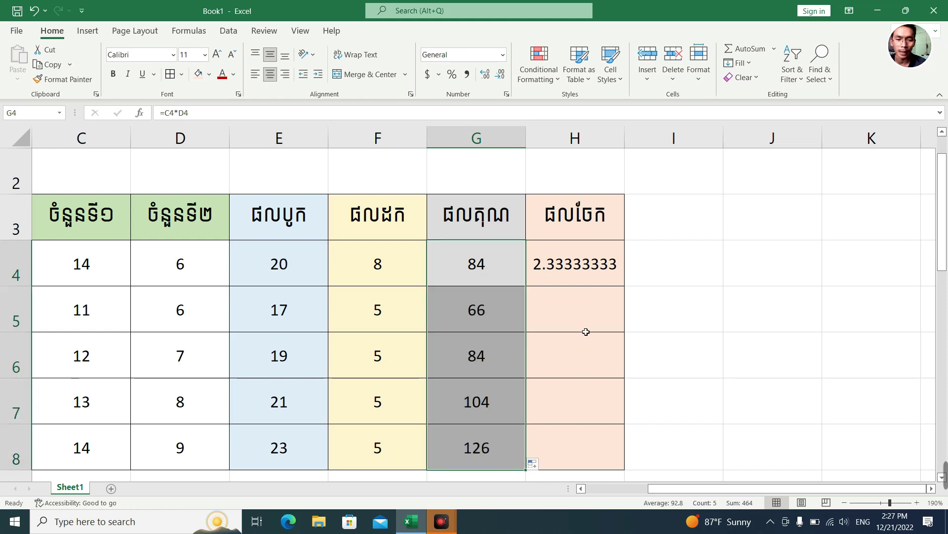
click(587, 275)
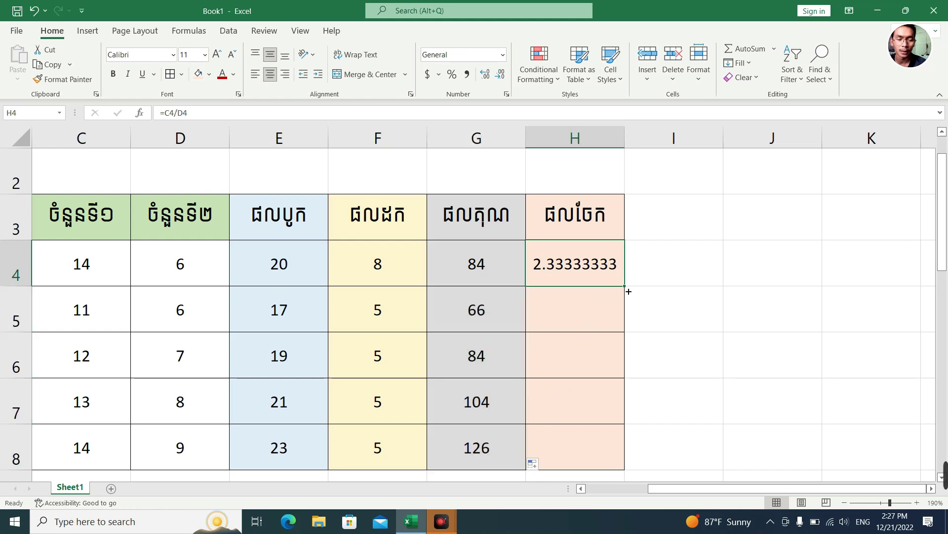
drag(629, 292, 627, 464)
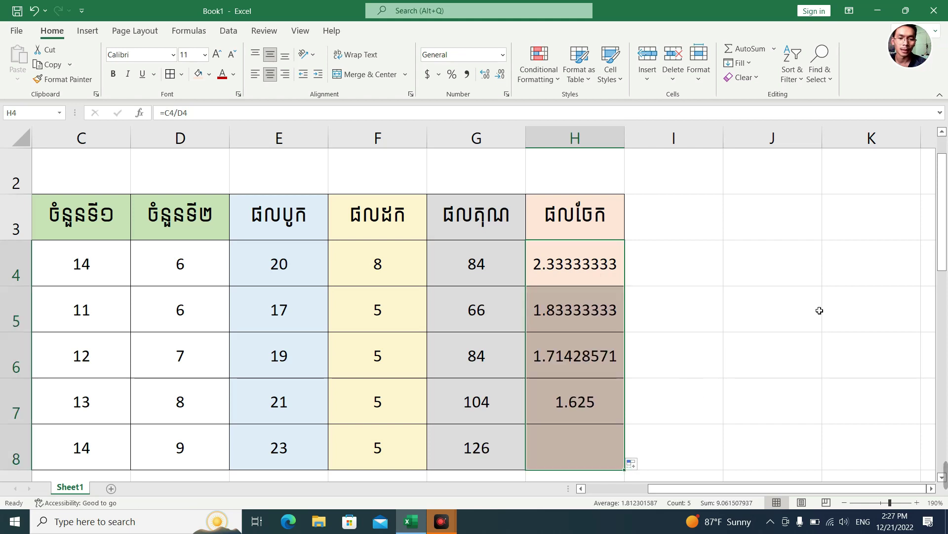
click(680, 277)
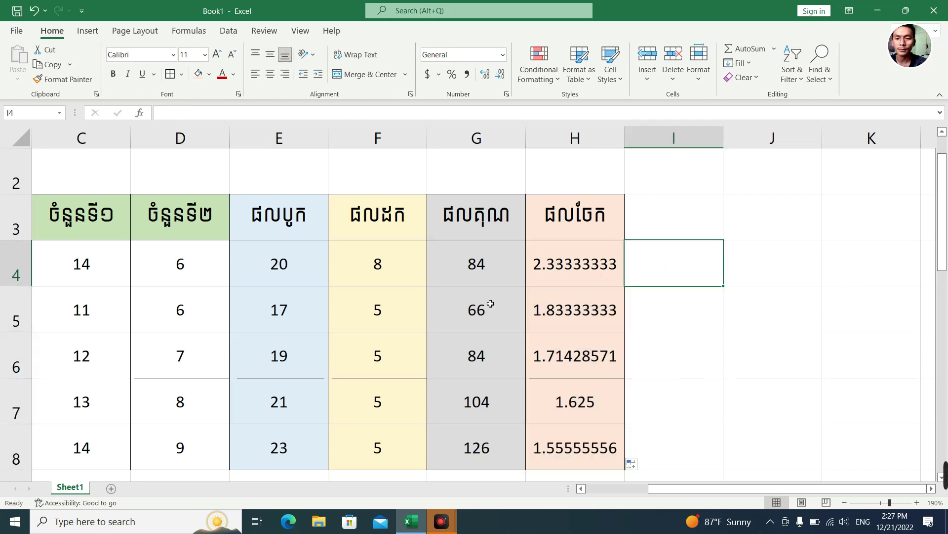
Undo the four column fills so rows 5–8 are empty again
click(34, 11)
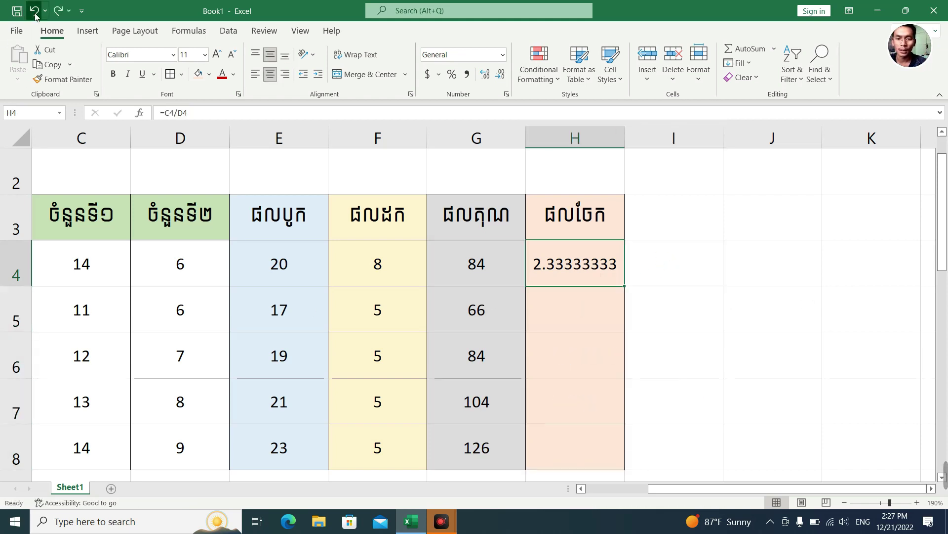
click(35, 11)
click(35, 11)
click(35, 11)
click(34, 10)
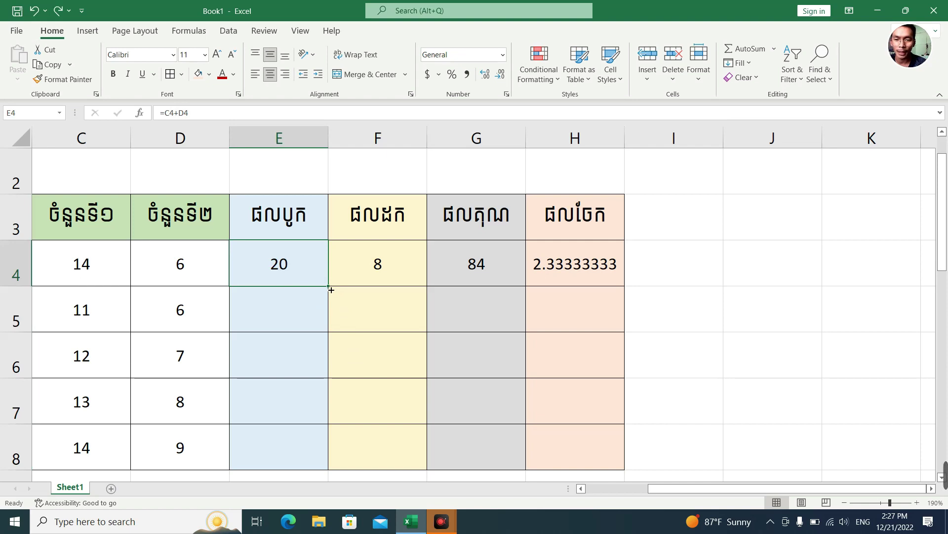
Auto-fill the sum formula from E4 down through row 8
mouse_move(331, 290)
mouse_down()
mouse_move(314, 270)
mouse_move(320, 283)
mouse_up()
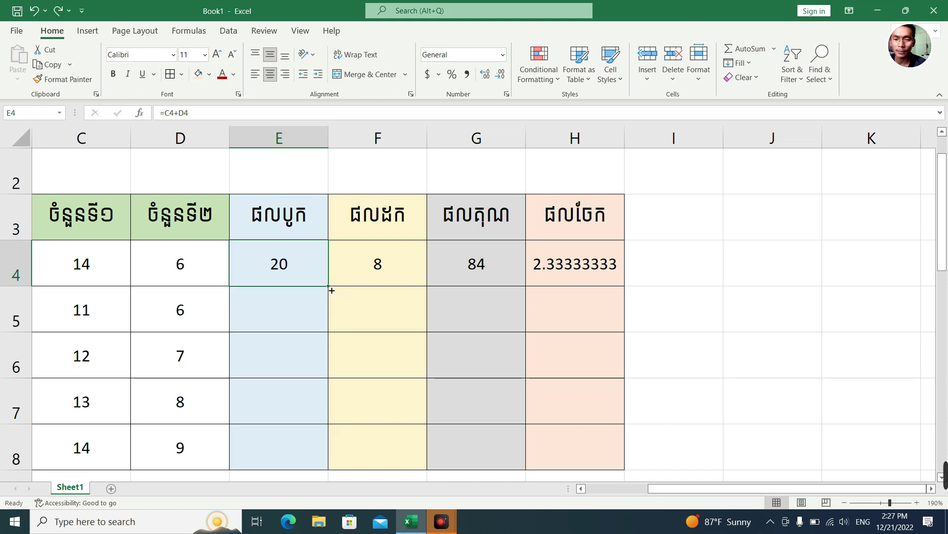
double_click(332, 290)
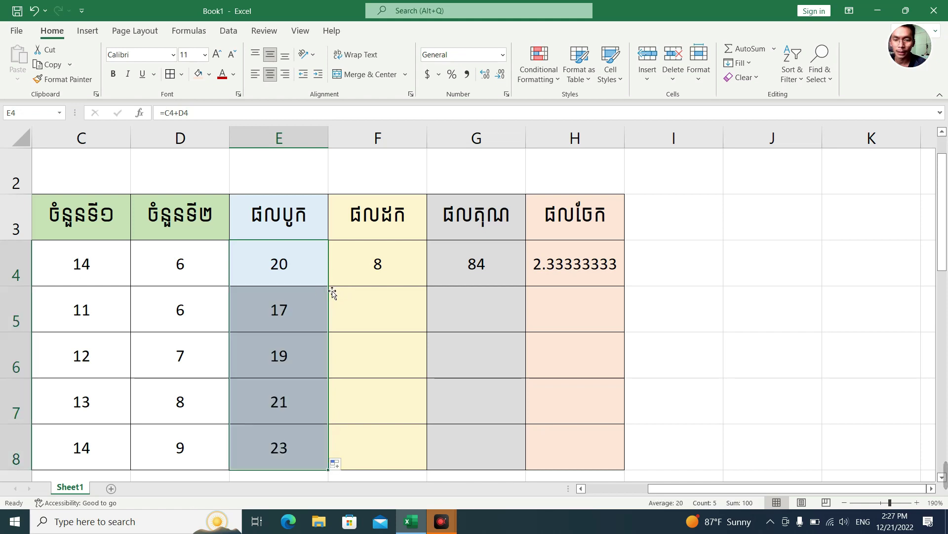
scroll(332, 321, down, 1)
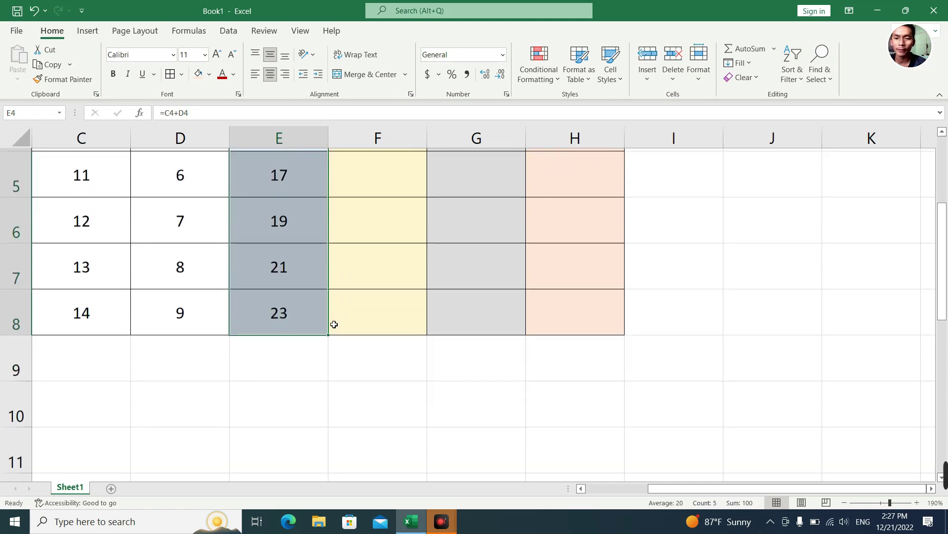
scroll(334, 312, up, 1)
click(346, 305)
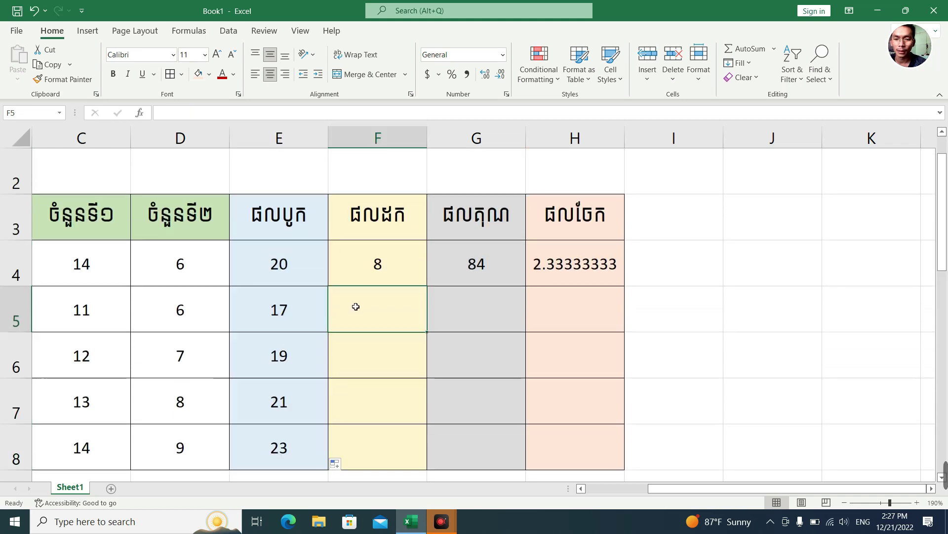
click(282, 271)
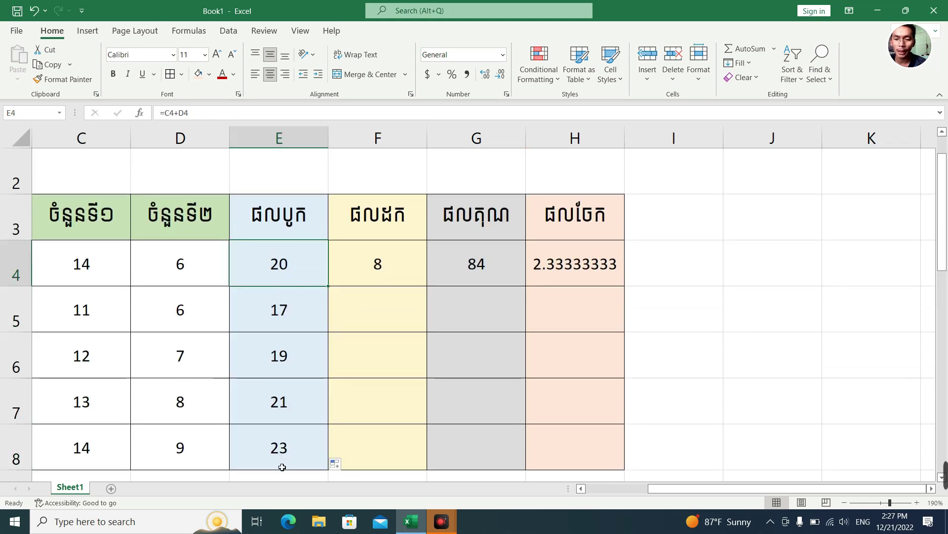
Auto-fill the difference, product and quotient formulas from F4, G4 and H4 through row 8
click(410, 279)
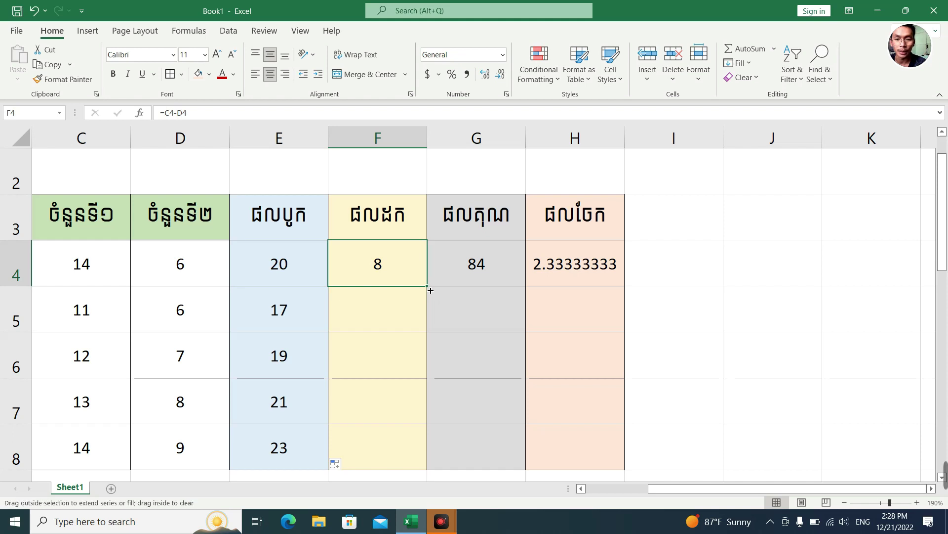
double_click(431, 290)
click(515, 284)
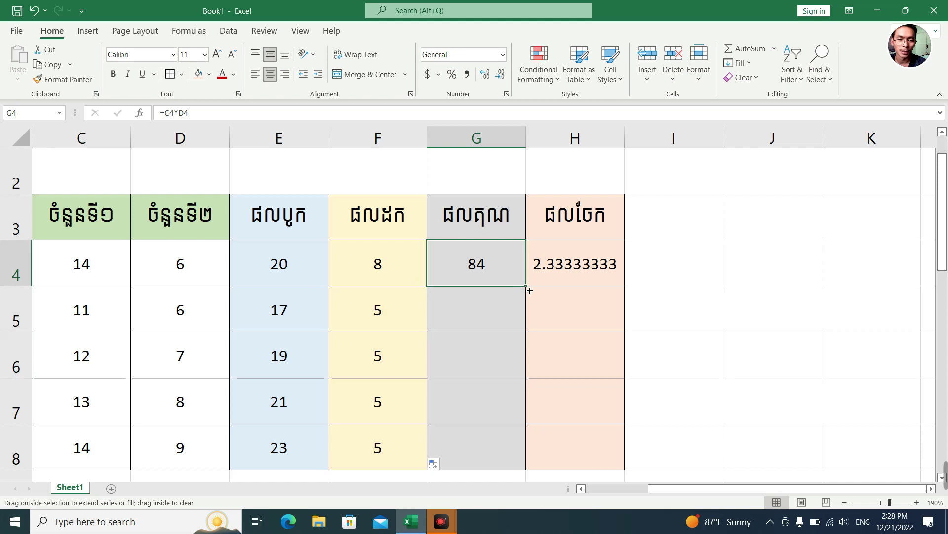
double_click(530, 291)
click(620, 284)
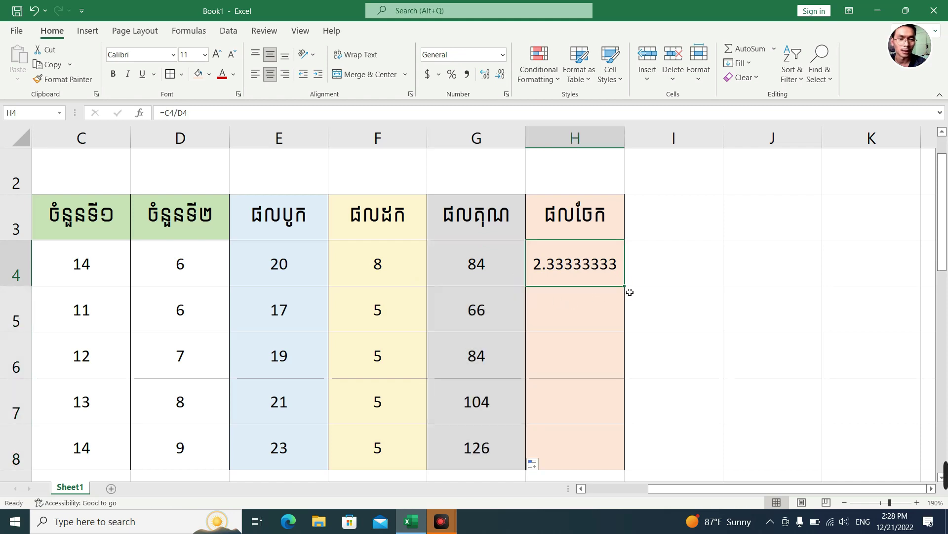
double_click(624, 290)
click(651, 360)
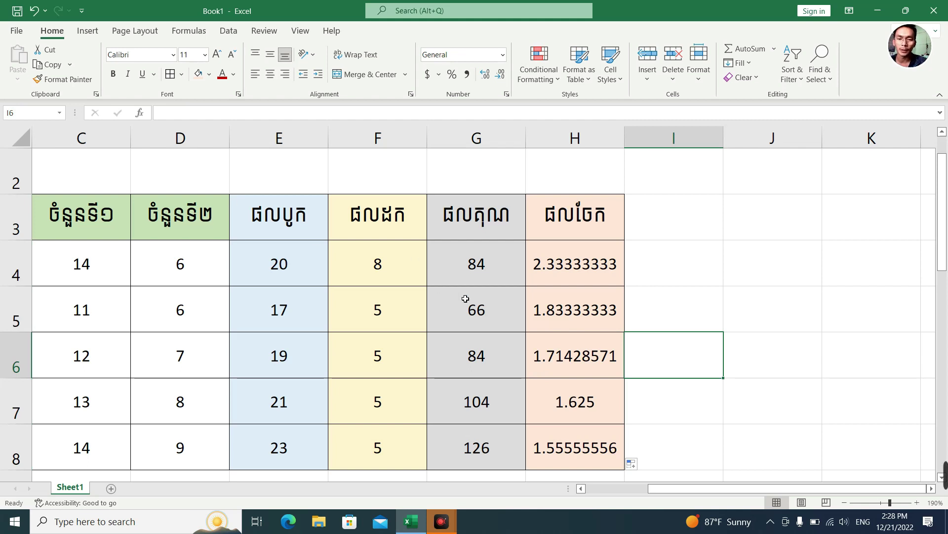
drag(664, 488, 609, 497)
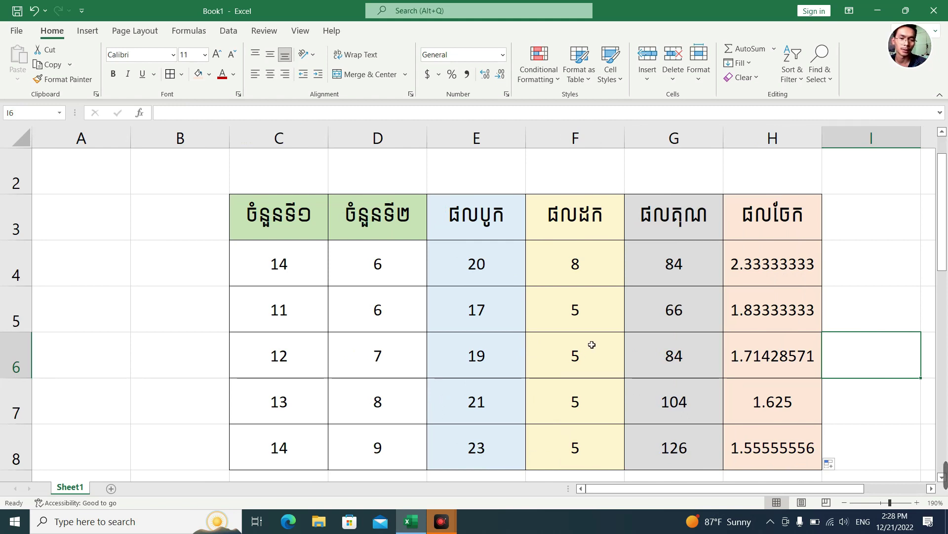
click(860, 268)
ctrl+scroll(860, 268, down, 1)
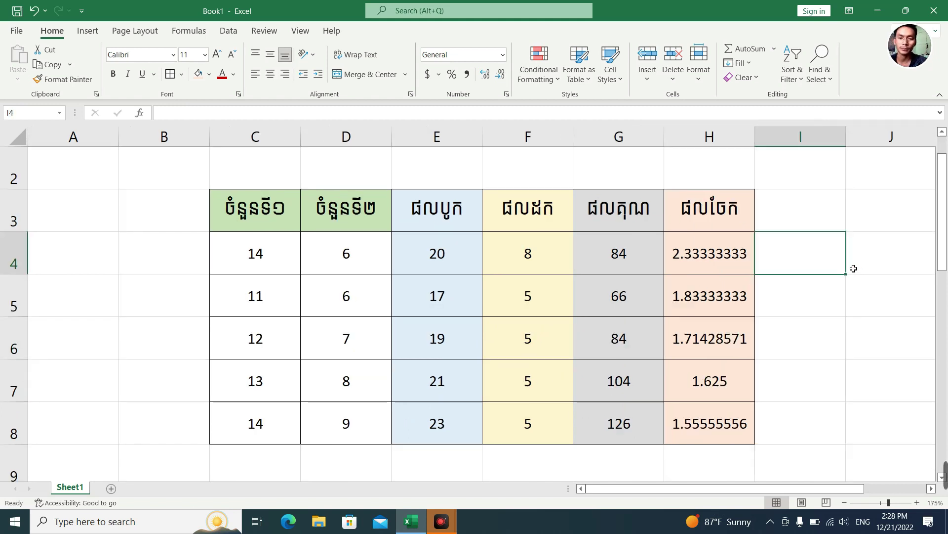
ctrl+scroll(860, 268, down, 1)
scroll(853, 269, up, 1)
ctrl+scroll(854, 268, down, 1)
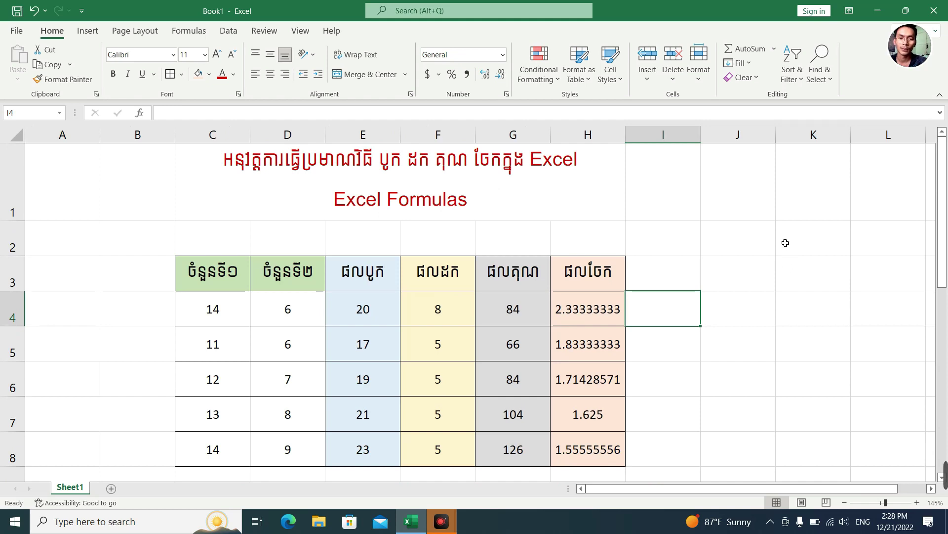
click(730, 233)
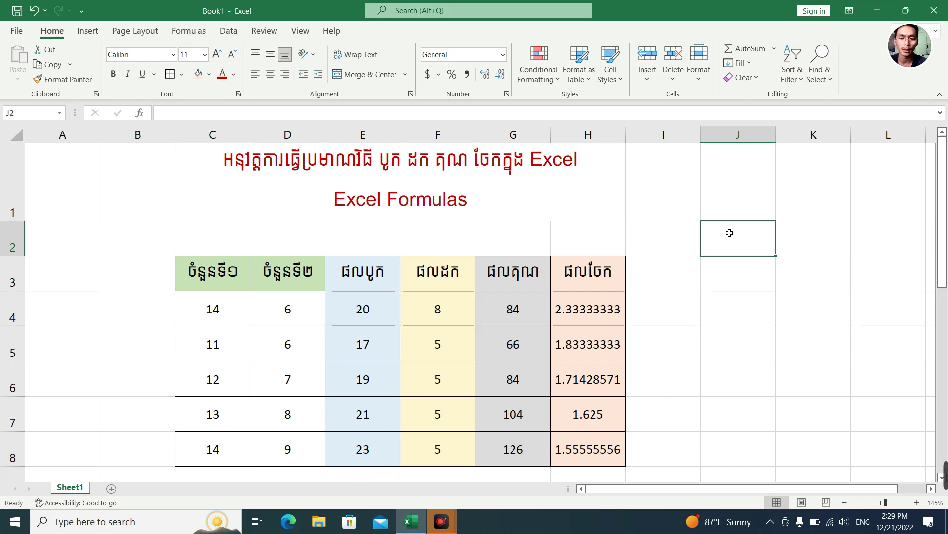
click(668, 273)
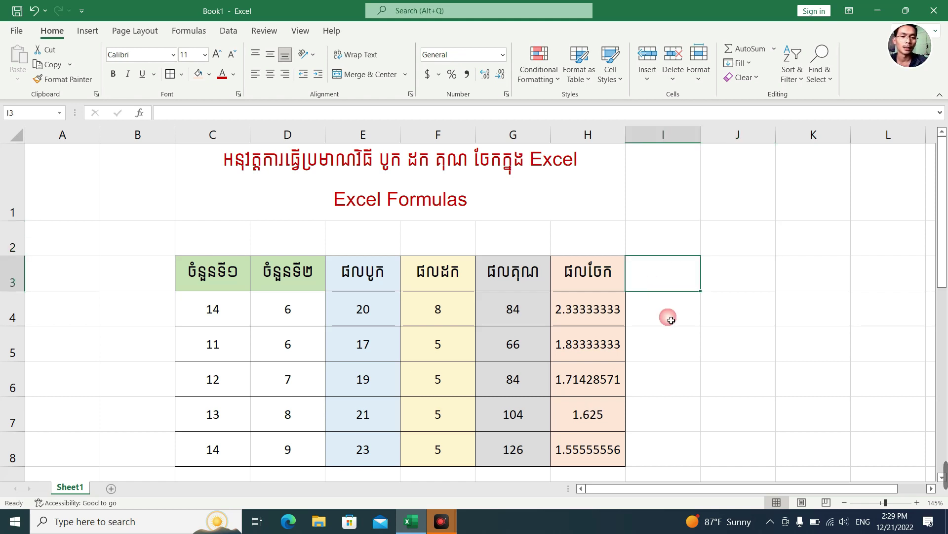
click(658, 316)
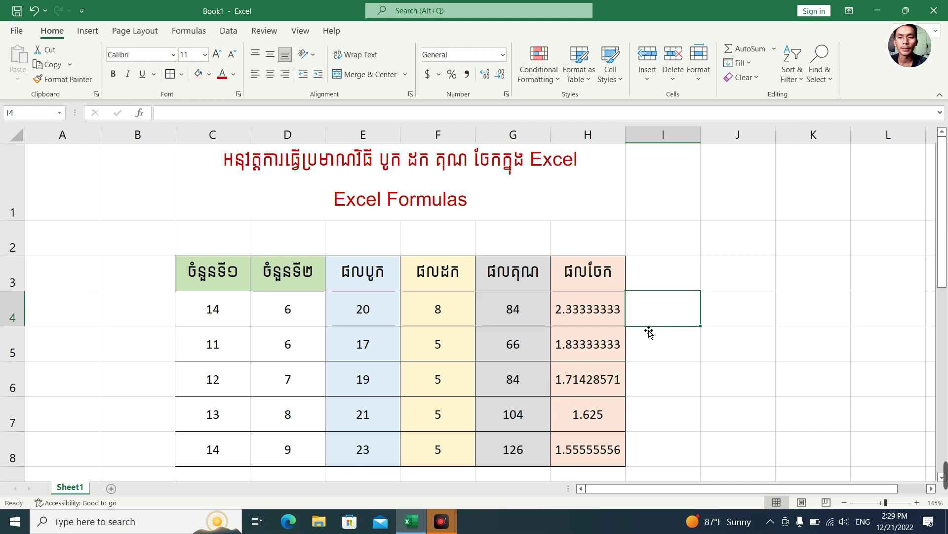